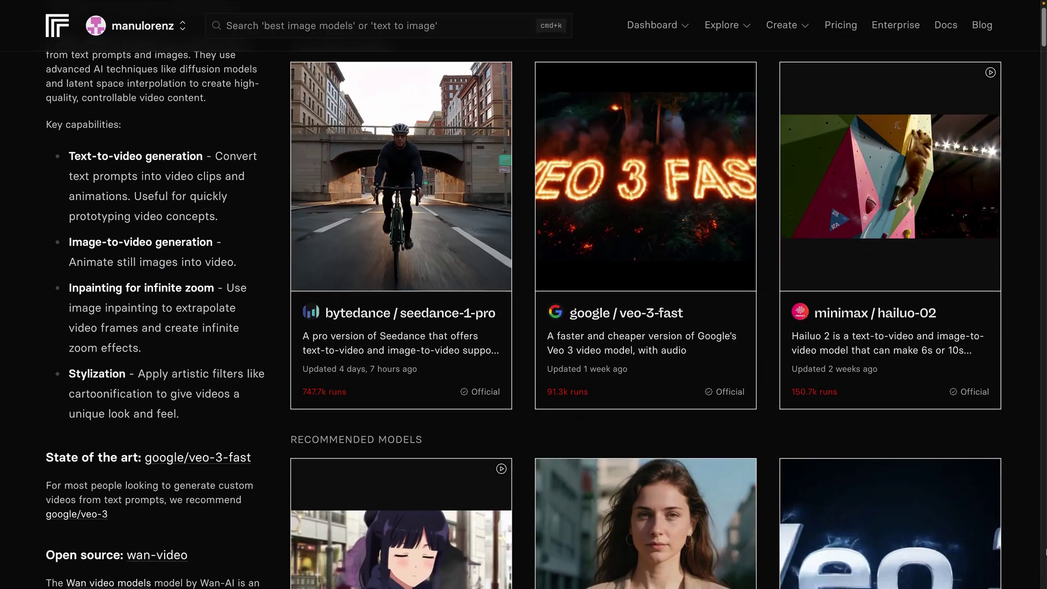
Search Replicate for 'veo 3.1' and open the google/veo-3.1 model's API tab.
click(329, 25)
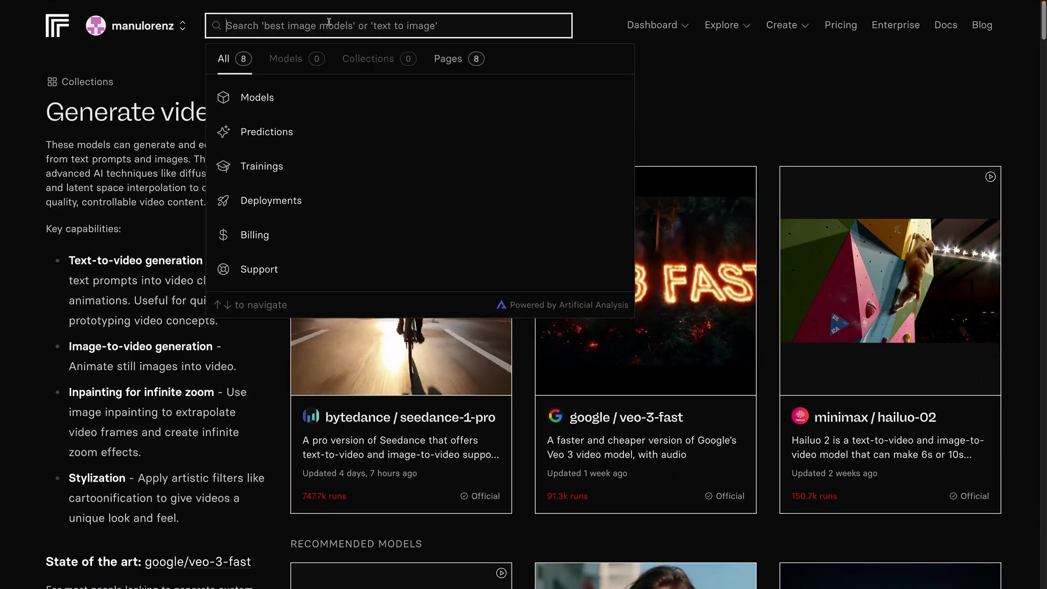
text(veo 3.1)
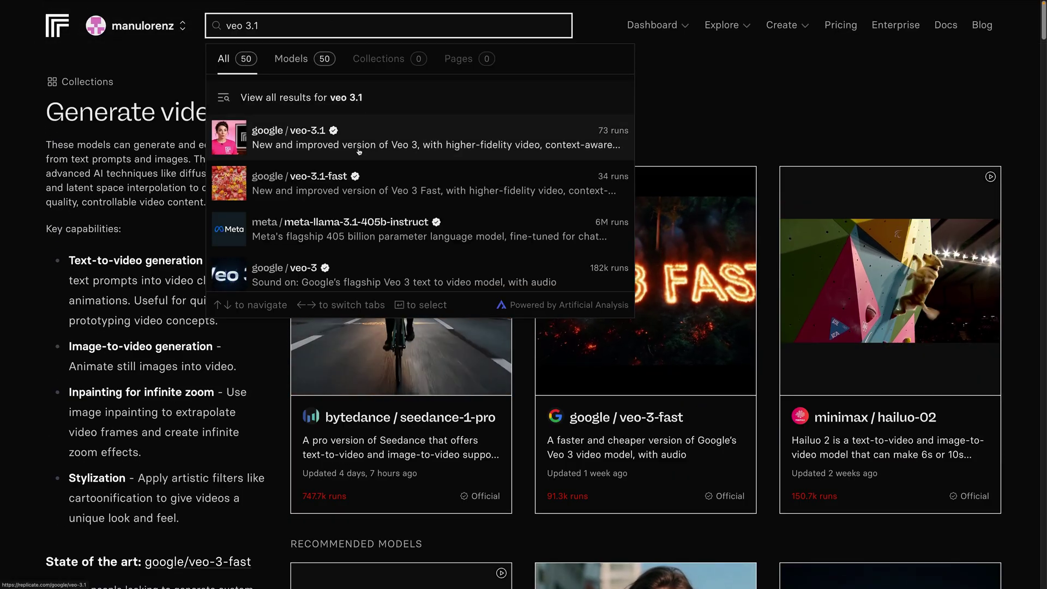
click(359, 144)
click(161, 204)
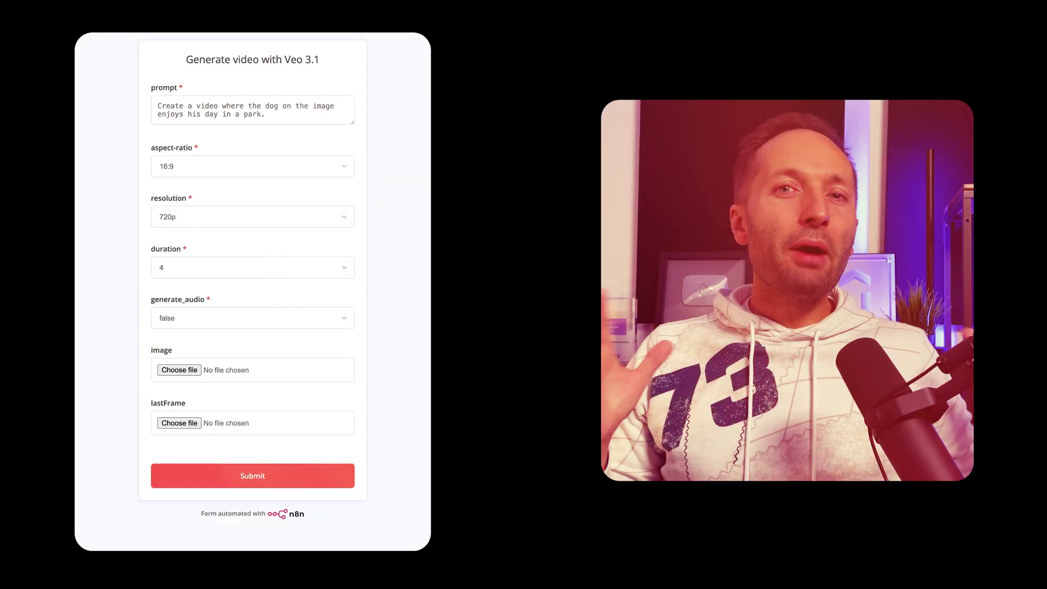
Submit the dog-photo Veo 3.1 form, then show the Sec Ops and Dev Ops example workflows.
drag(238, 375, 238, 373)
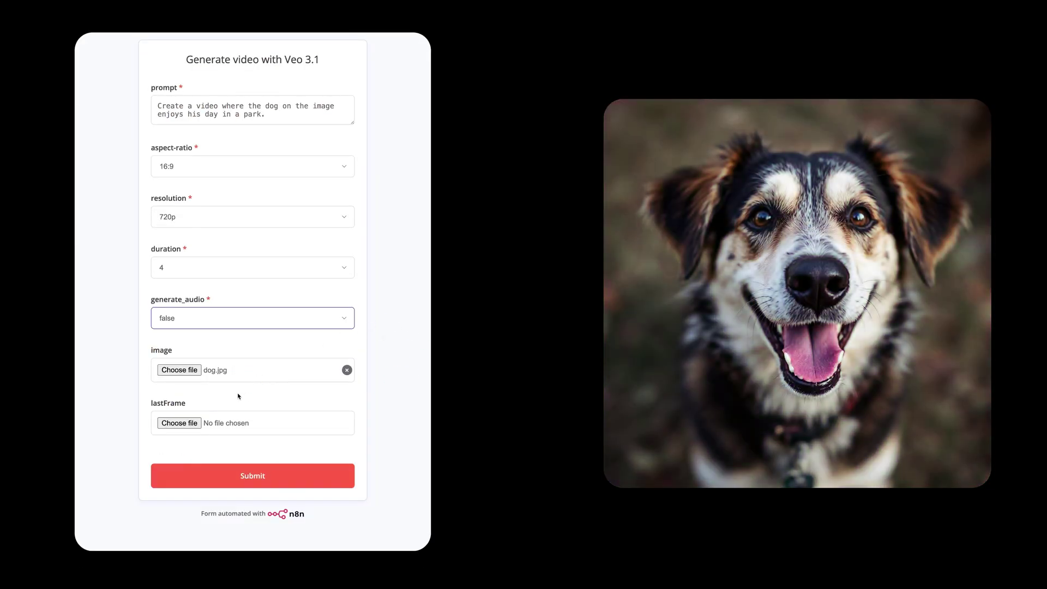
click(243, 474)
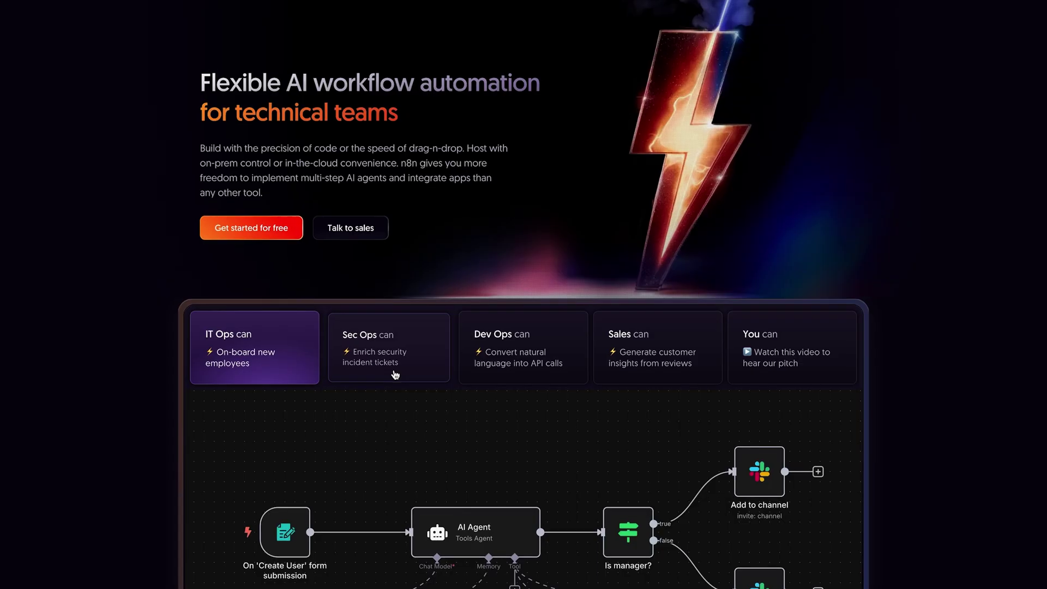
click(396, 374)
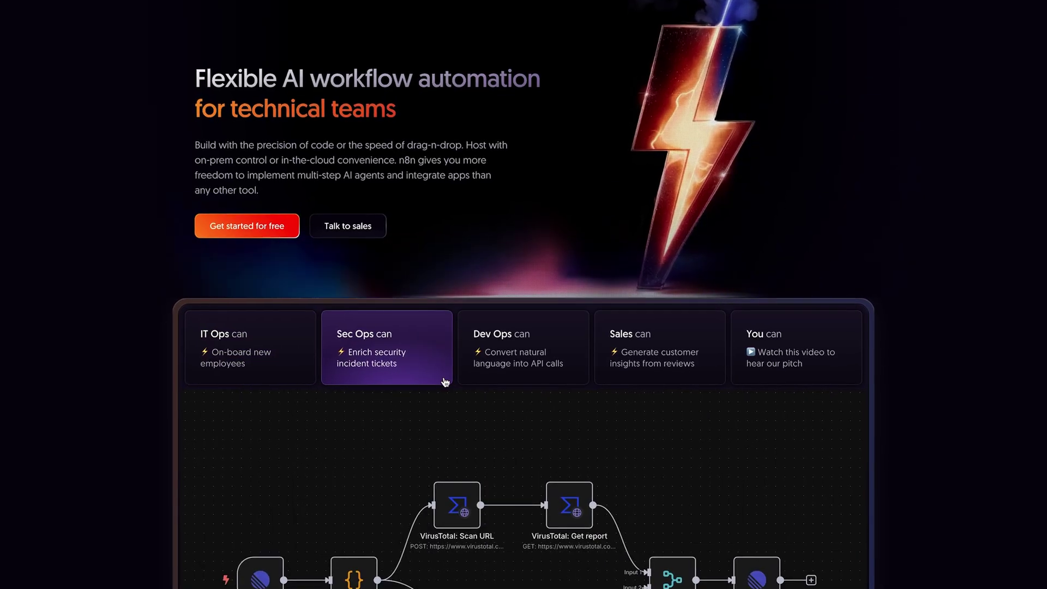
click(490, 373)
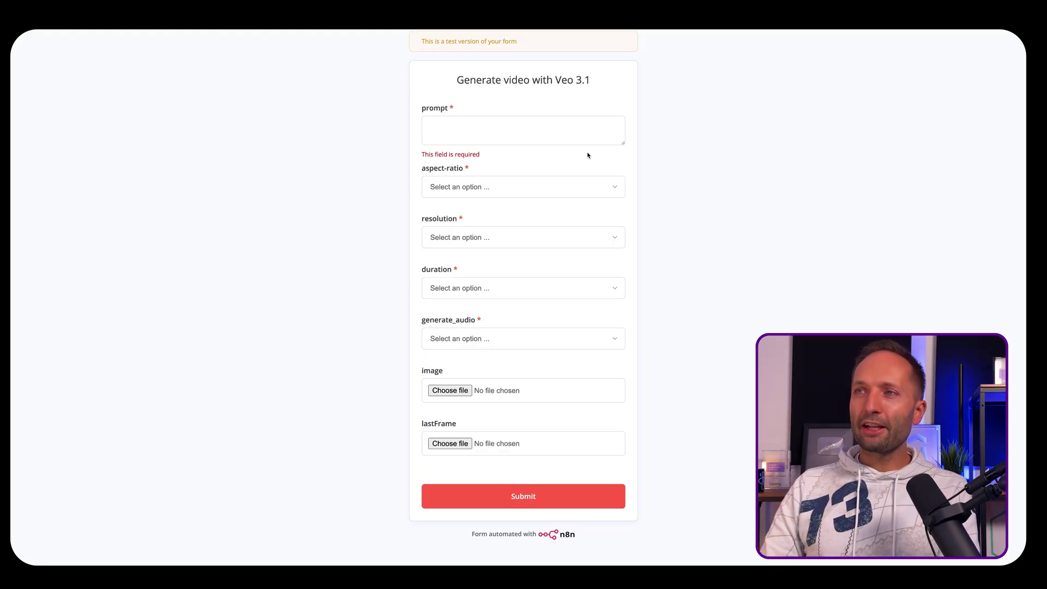
text(Happy people celebrating.)
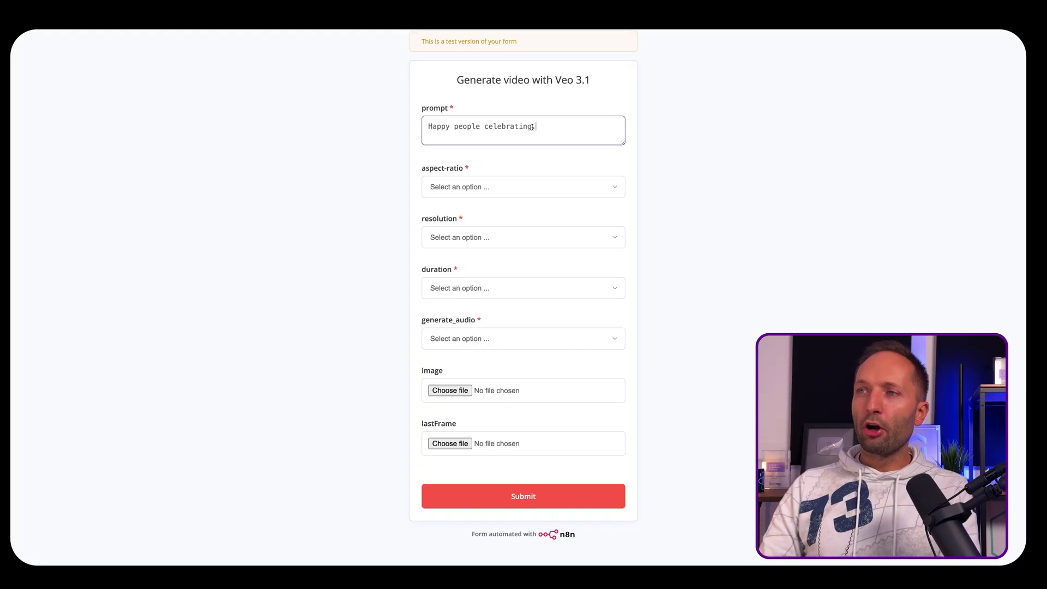
Choose aspect ratio 16:9, resolution 720p and duration 4 in the test form.
click(500, 190)
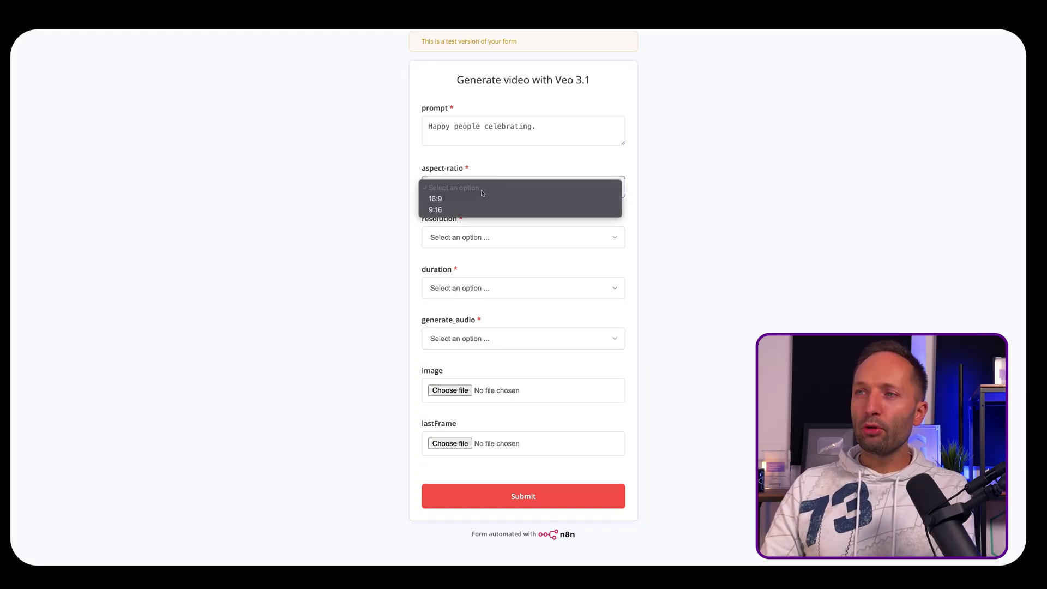
click(435, 199)
click(522, 237)
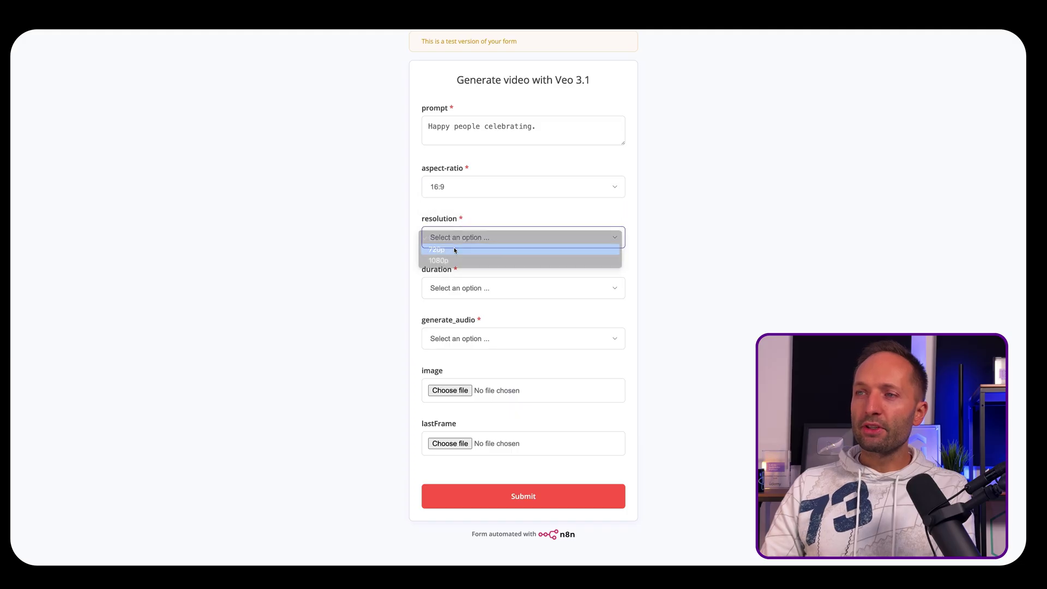
click(453, 248)
click(452, 288)
click(452, 302)
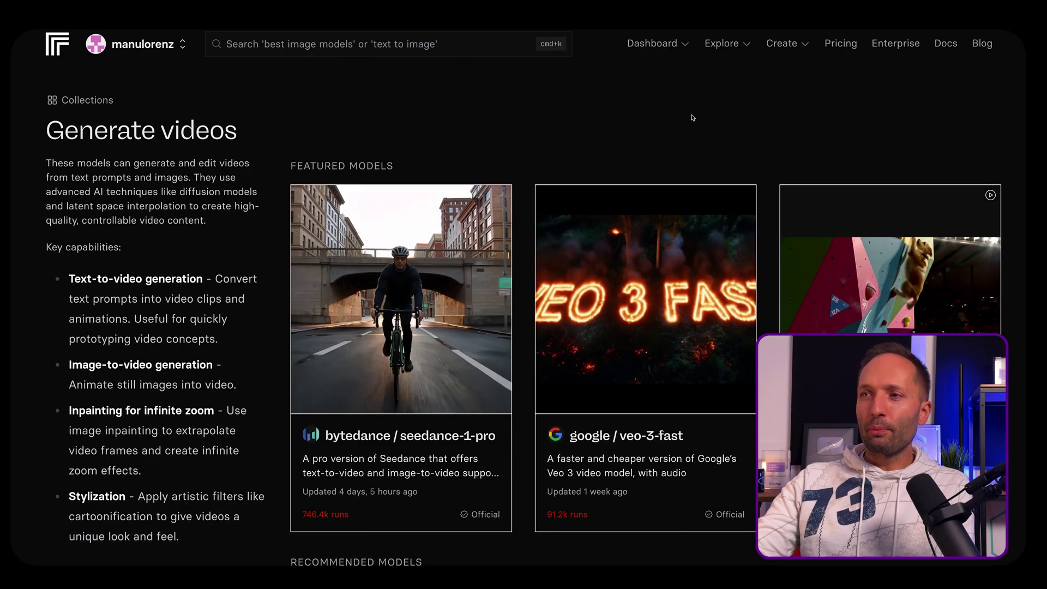
scroll(692, 117, down, 1)
scroll(712, 123, up, 1)
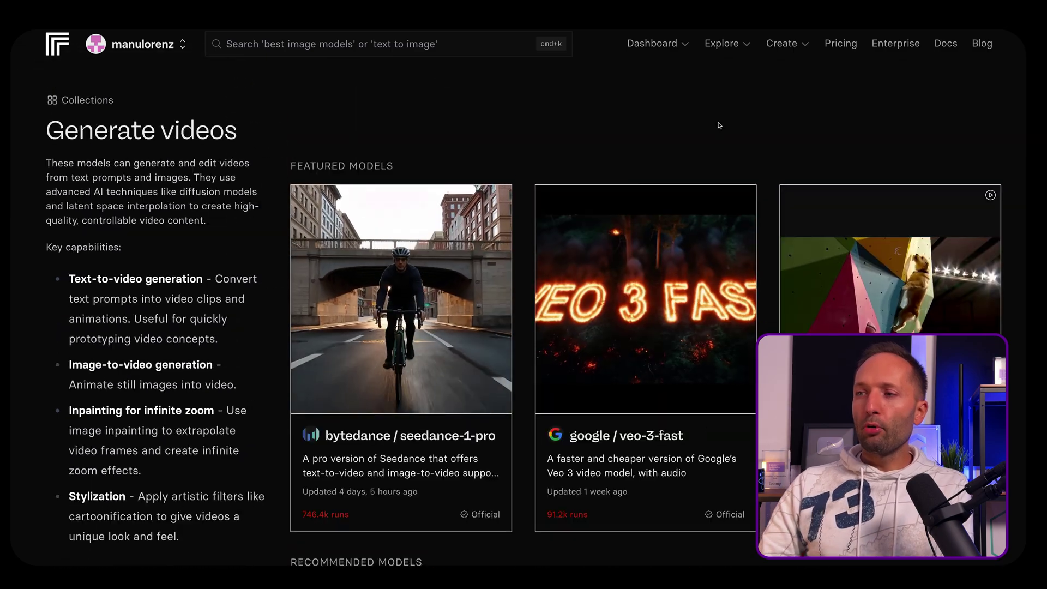
scroll(719, 125, down, 3)
scroll(719, 126, down, 2)
scroll(719, 126, up, 1)
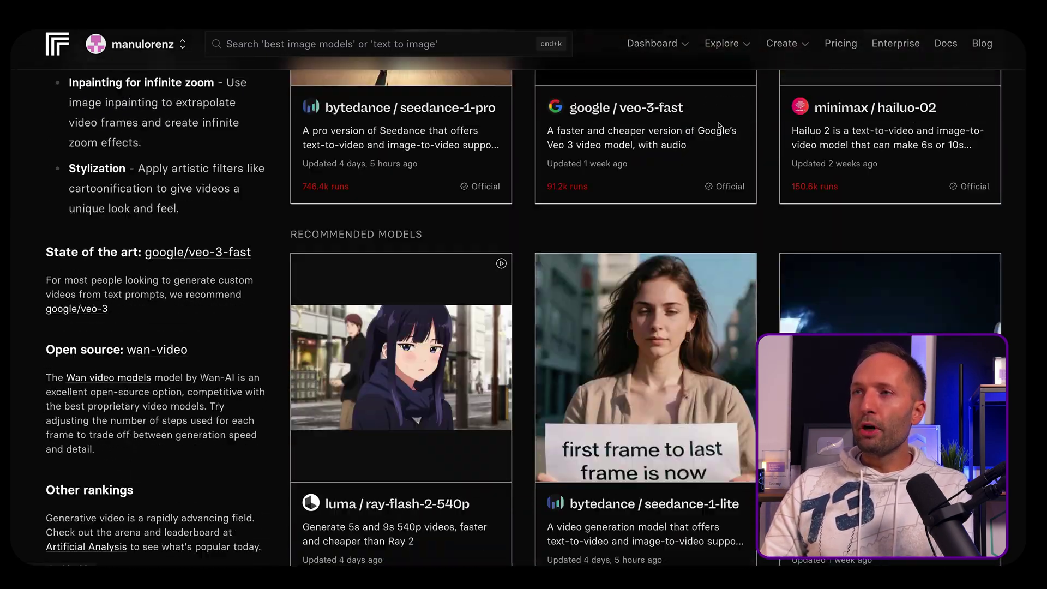
scroll(719, 125, up, 5)
Open google/veo-3.1 in Replicate, show its HTTP API example, and jump to the input schema.
click(352, 43)
text(veo 3.1)
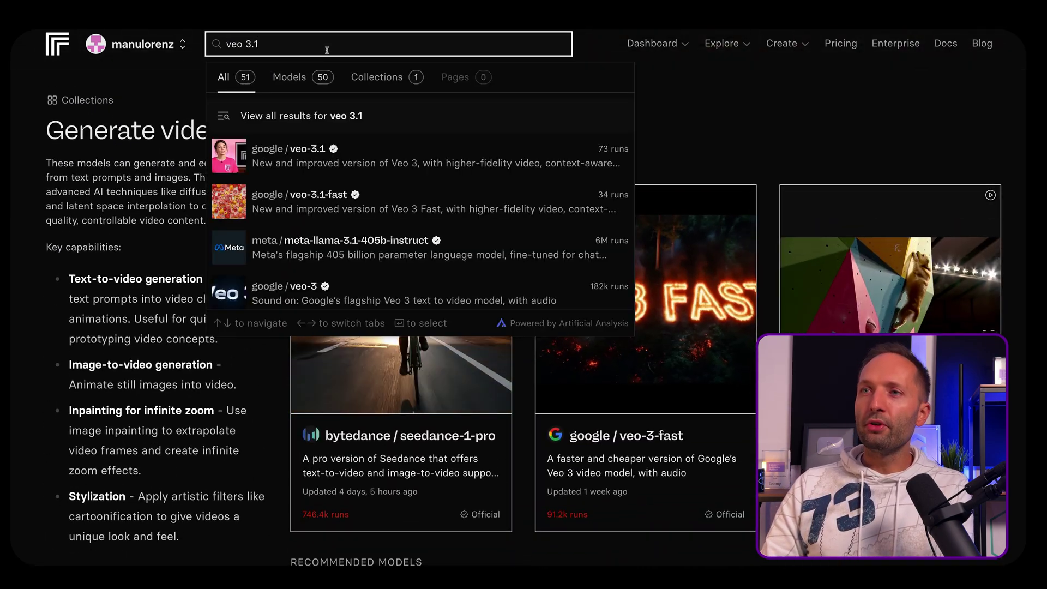
click(409, 156)
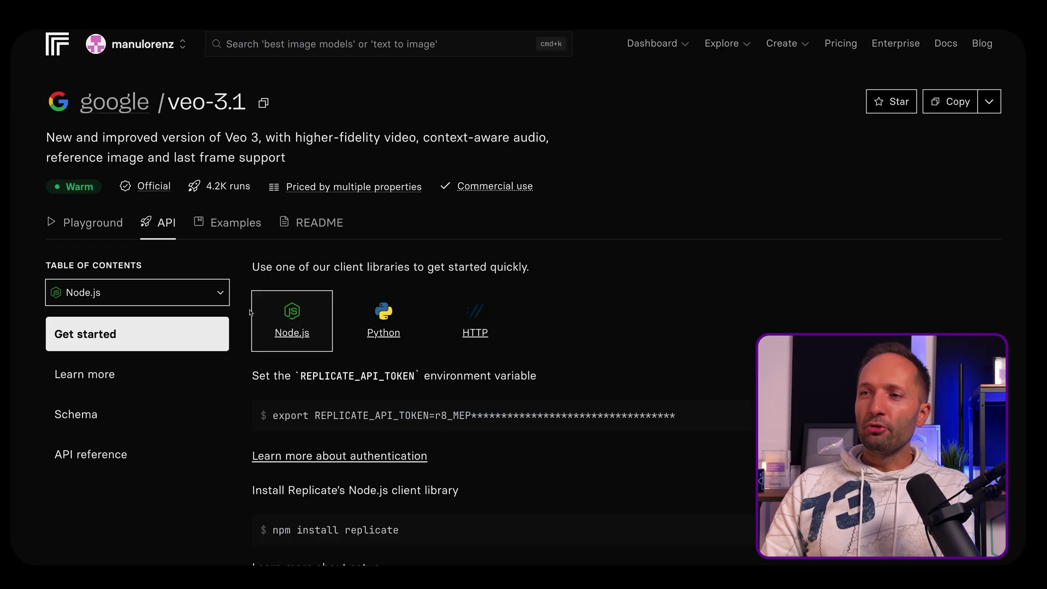
click(482, 321)
scroll(454, 340, down, 2)
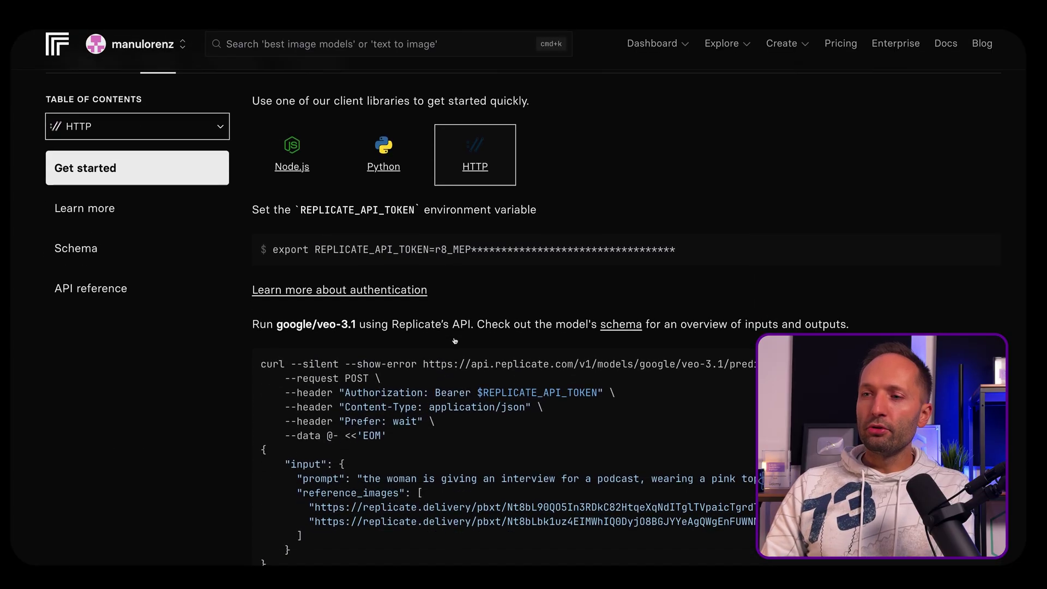
scroll(456, 341, down, 2)
scroll(455, 341, down, 1)
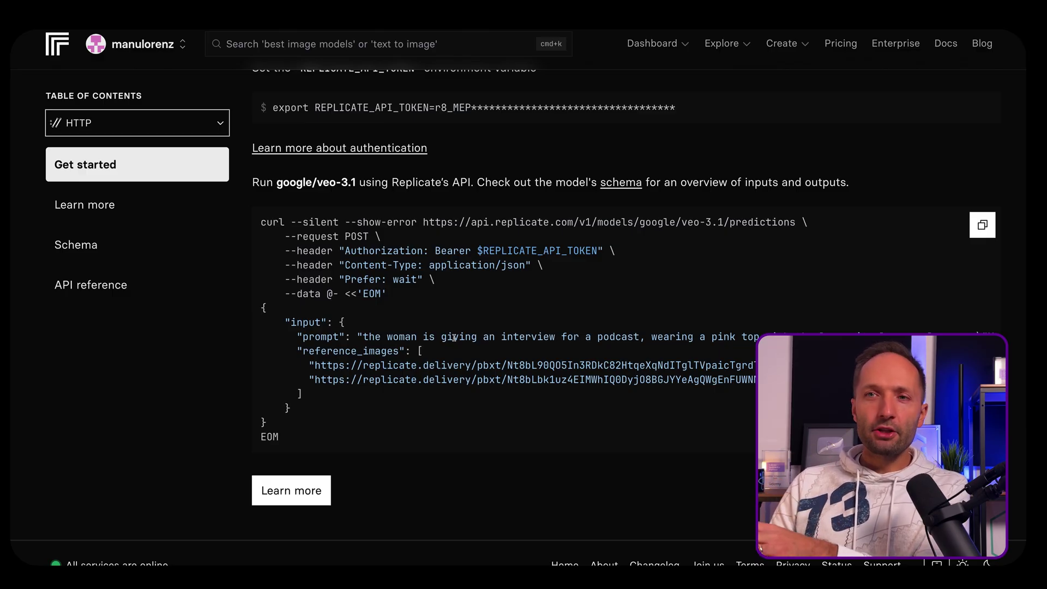
click(76, 244)
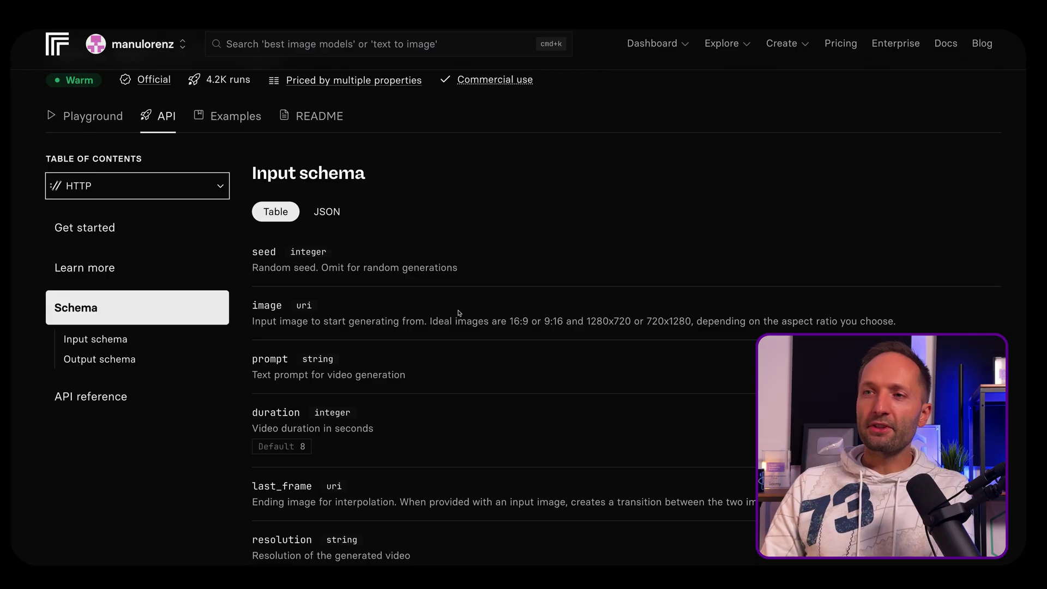
scroll(459, 314, down, 2)
scroll(459, 313, down, 2)
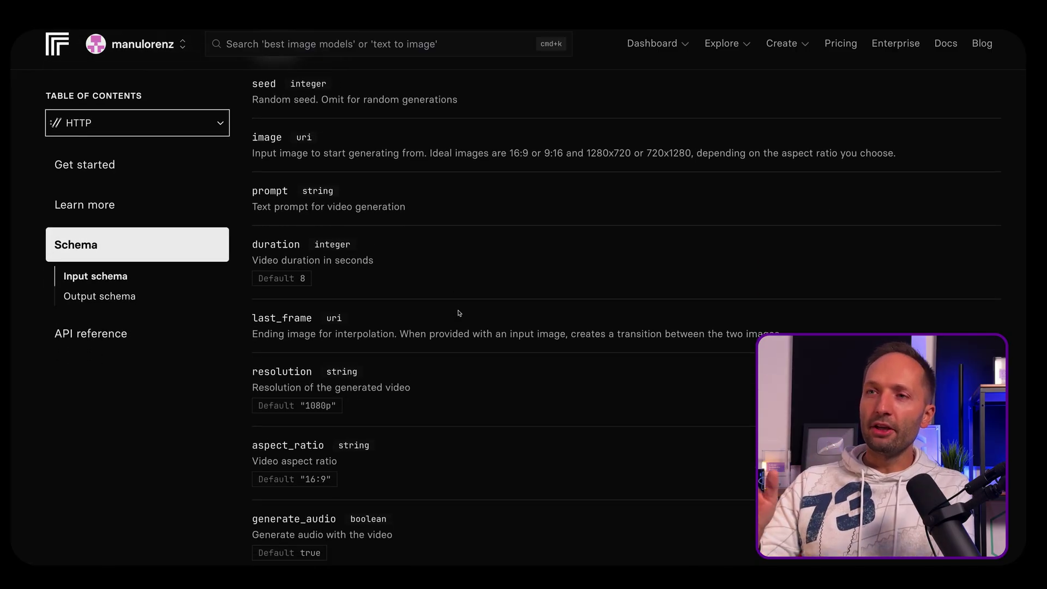
scroll(411, 300, down, 1)
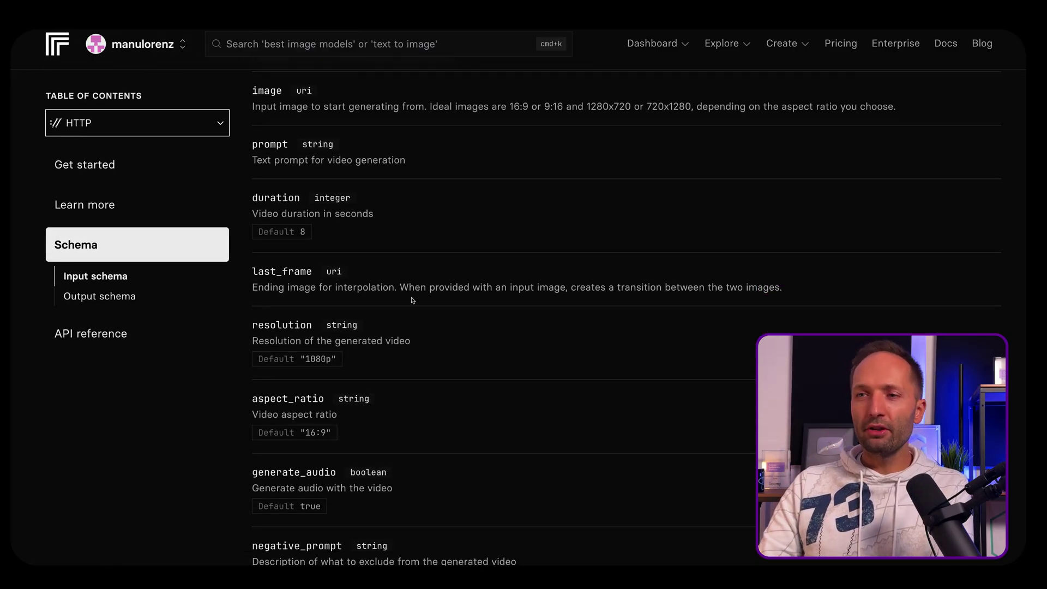
scroll(390, 302, down, 1)
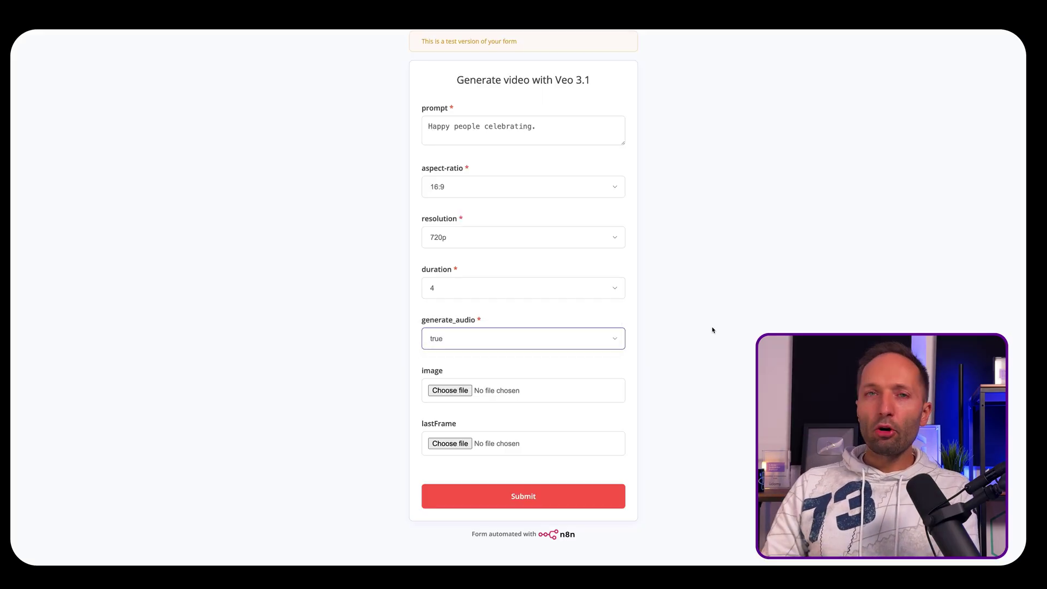
Set generate_audio to false and submit the test form.
click(530, 338)
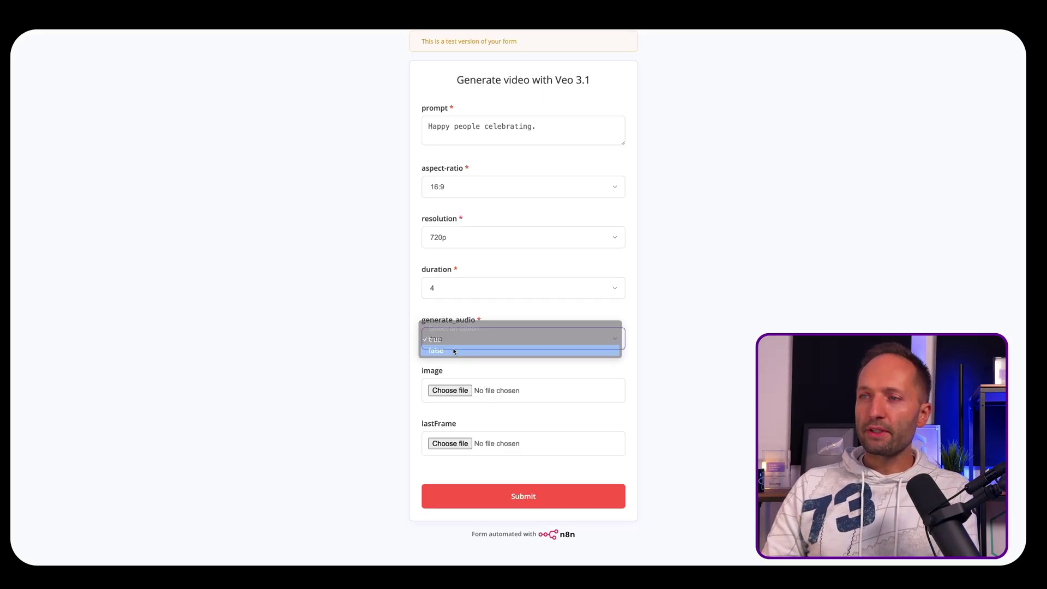
click(453, 348)
click(528, 497)
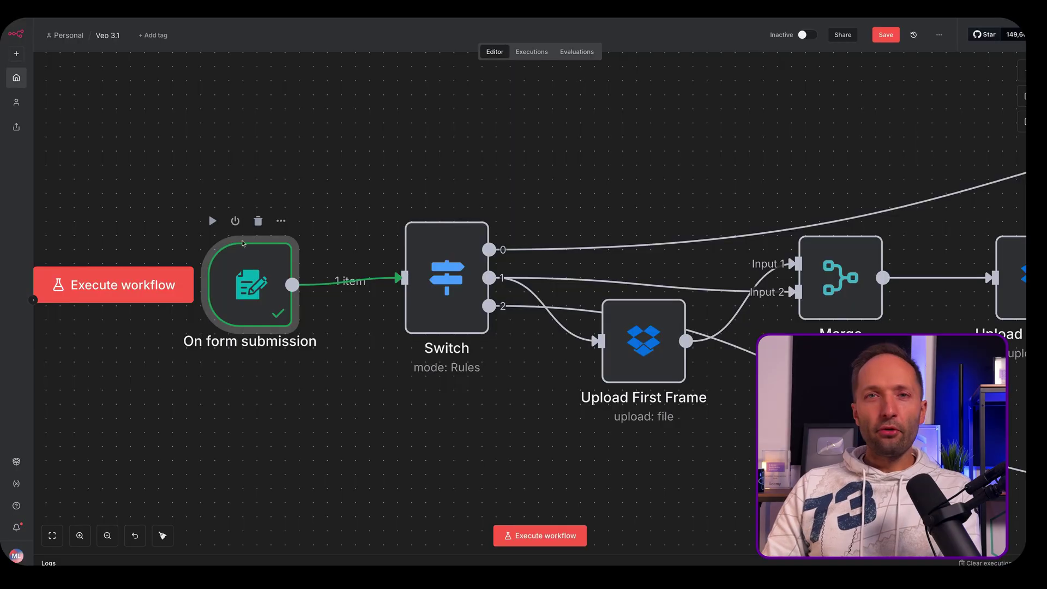
mouse_move(446, 277)
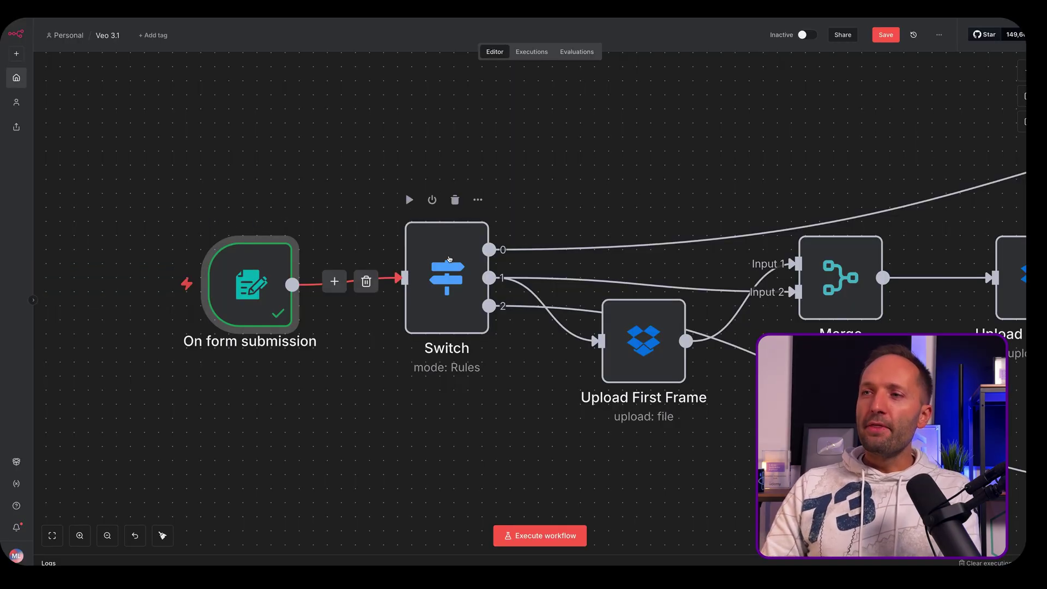
Execute the Switch node on the submitted form data and return to the canvas.
double_click(442, 254)
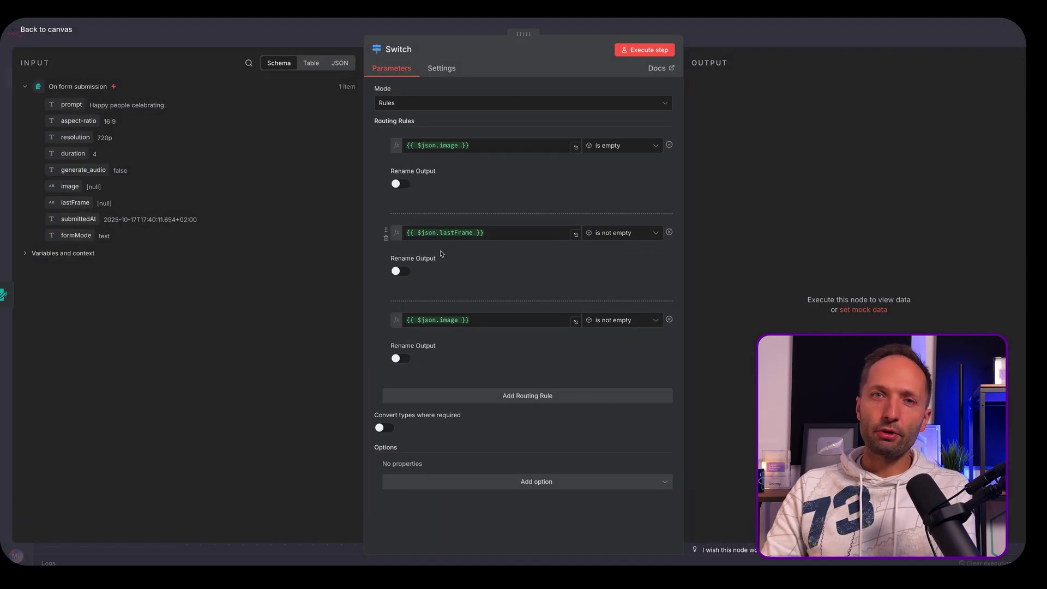
click(631, 52)
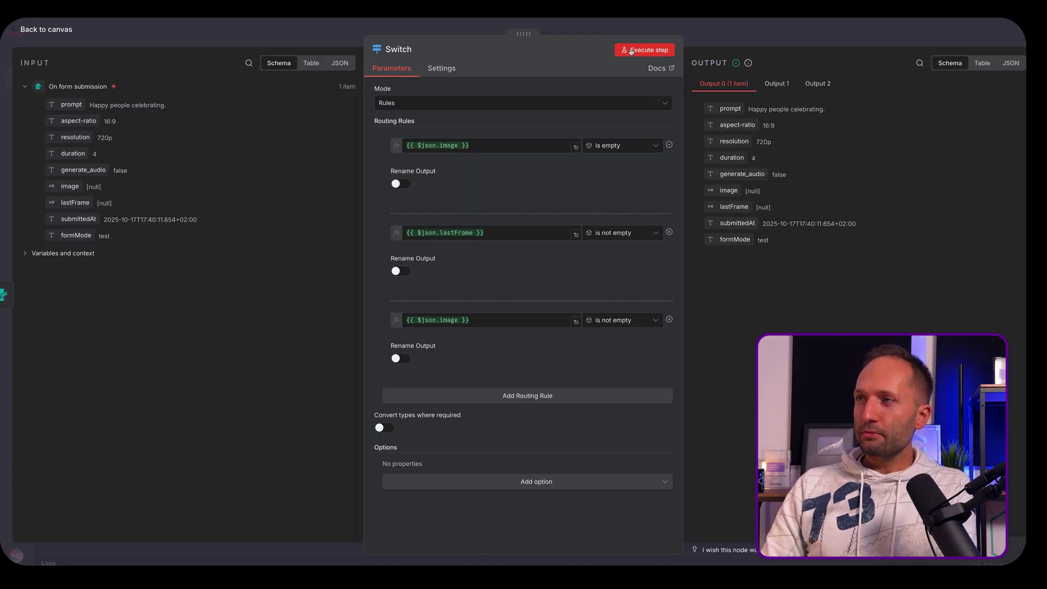
key(Escape)
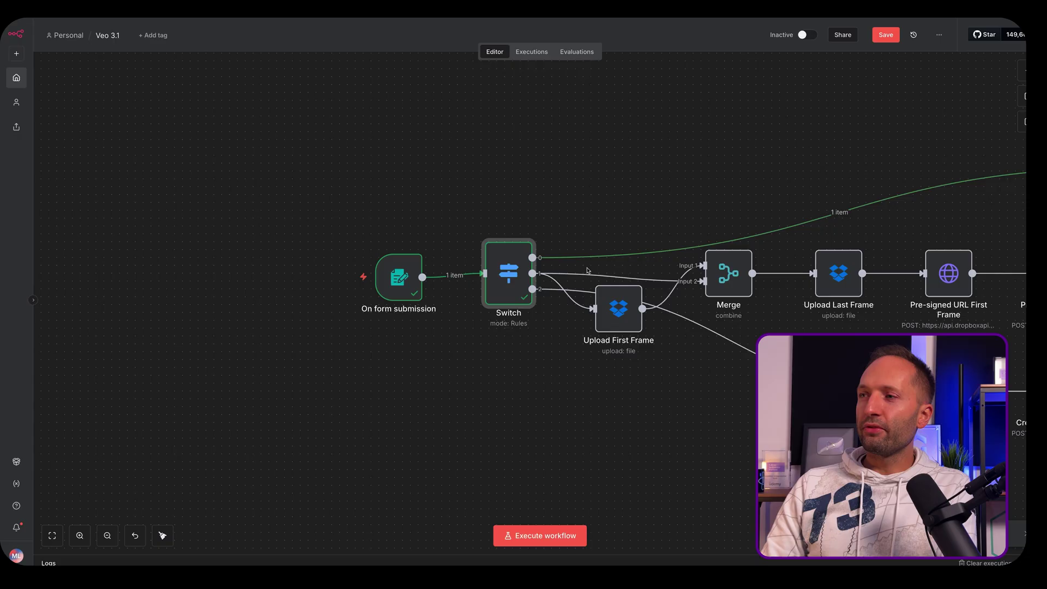
scroll(671, 186, down, 4)
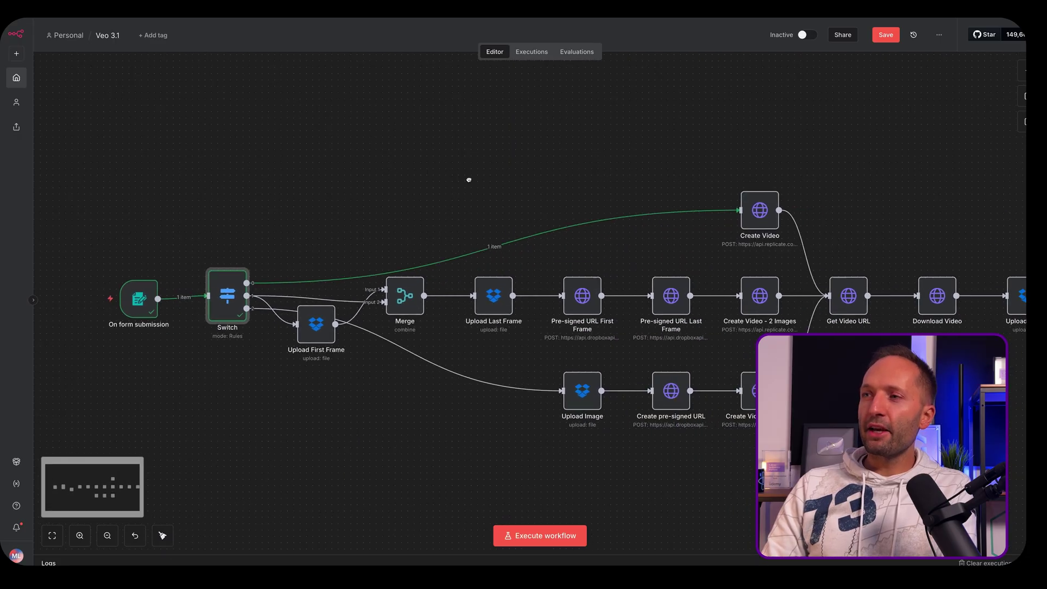
scroll(492, 180, up, 2)
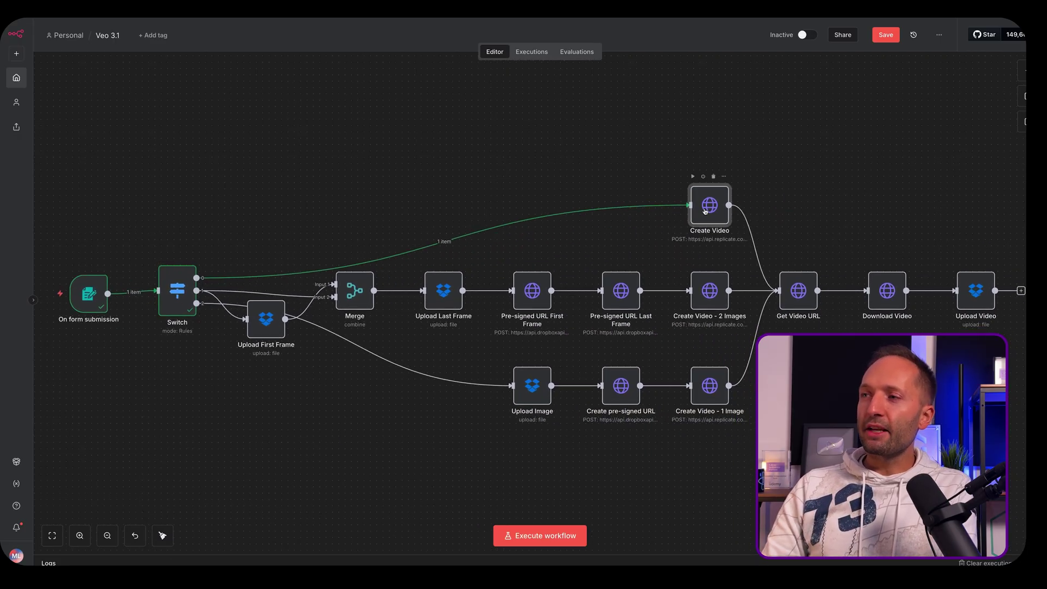
Open Create Video and copy the veo-3.1 predictions URL from Replicate's curl example.
double_click(706, 208)
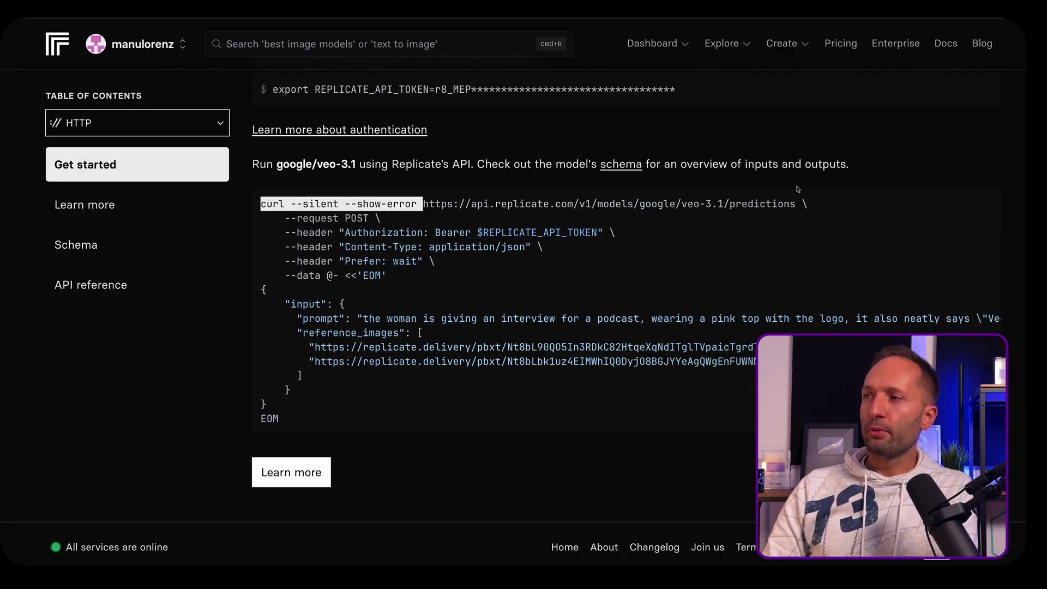
drag(422, 204, 800, 204)
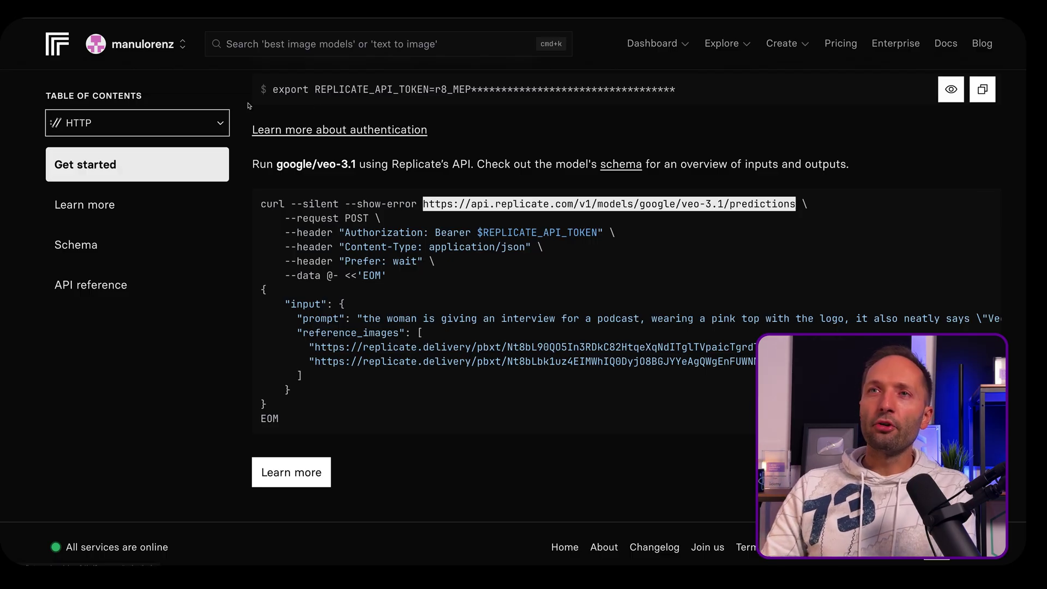
key(alt+Tab)
scroll(495, 264, down, 1)
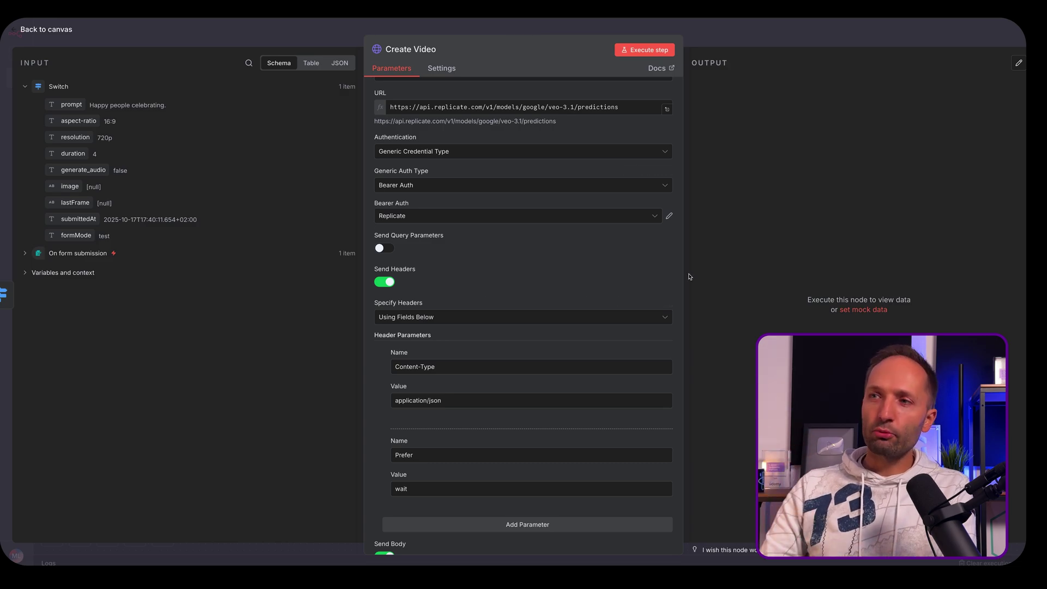
scroll(629, 341, down, 3)
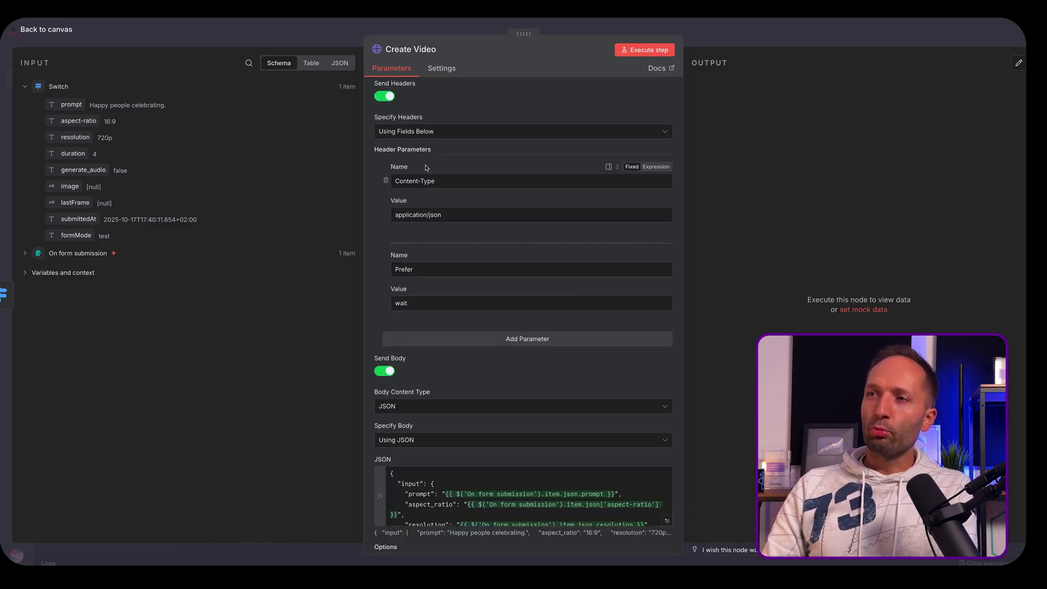
scroll(452, 258, down, 1)
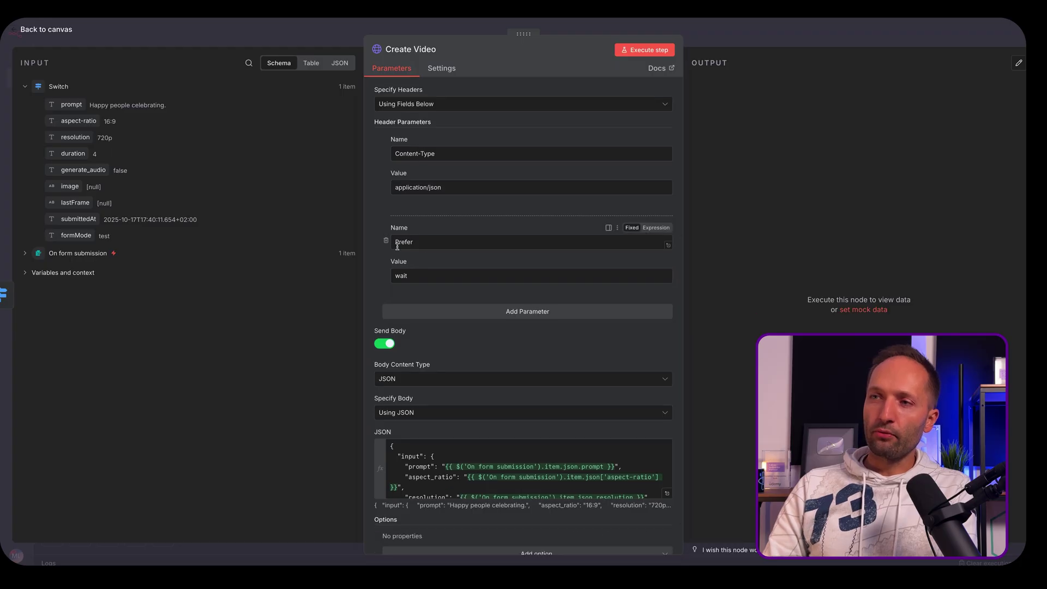
scroll(466, 278, down, 1)
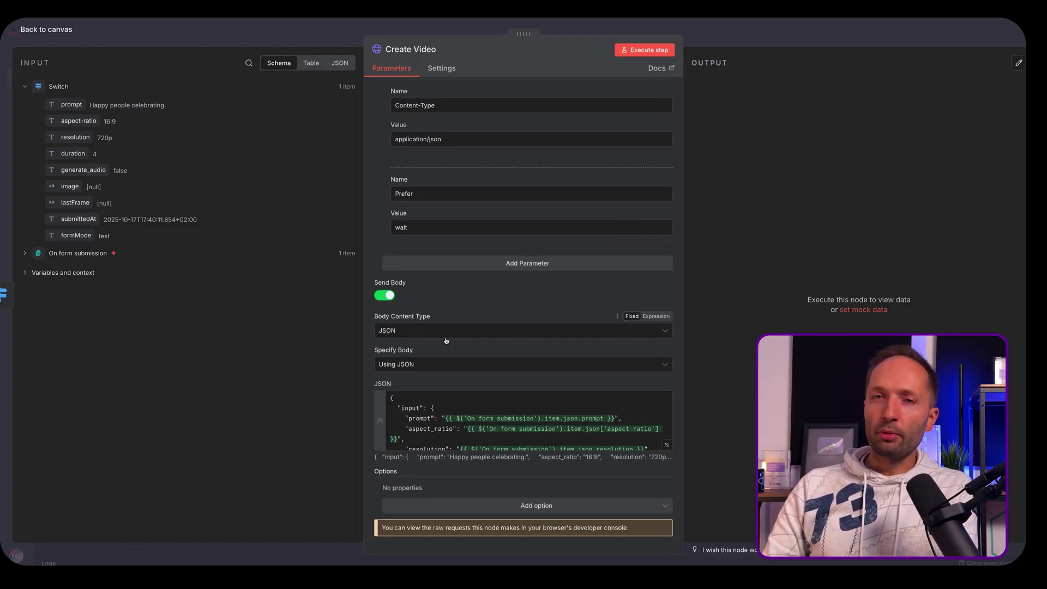
Expand the Create Video JSON body into the full expression editor.
click(670, 446)
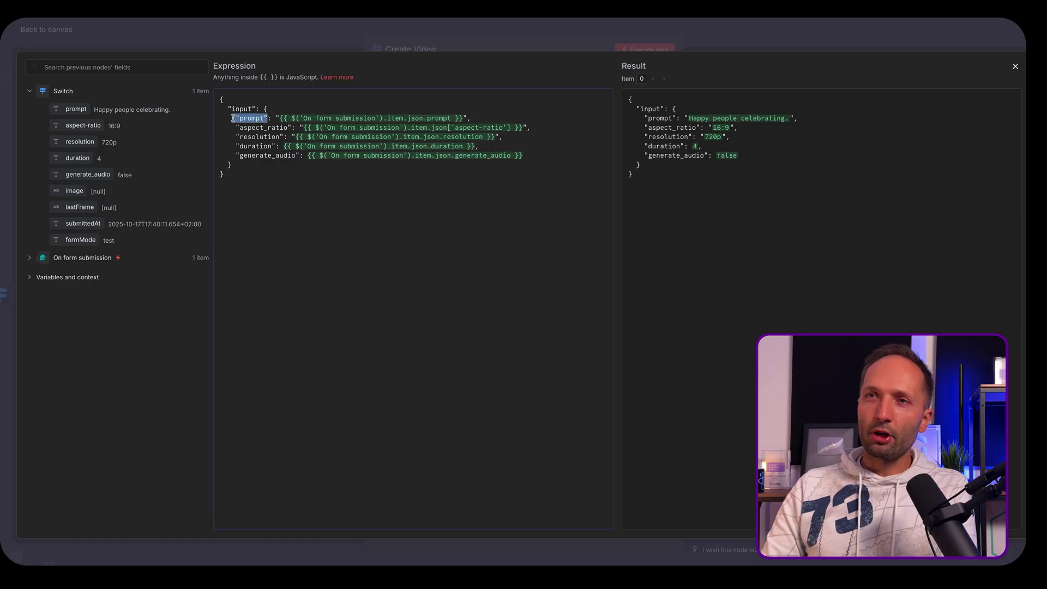
Map the form's prompt field into the JSON body and execute Create Video.
drag(62, 109, 332, 115)
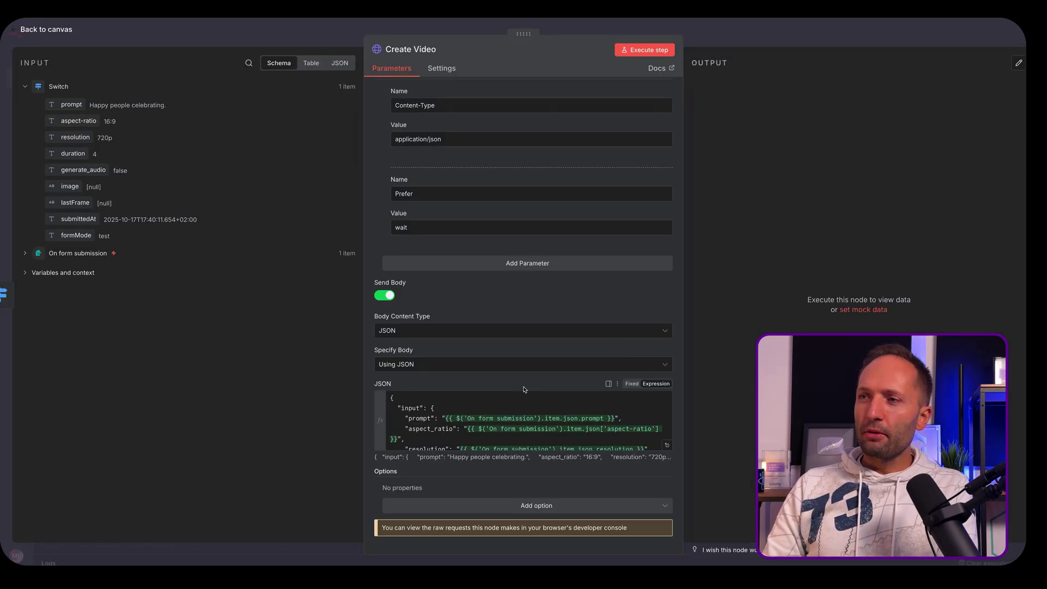
click(626, 52)
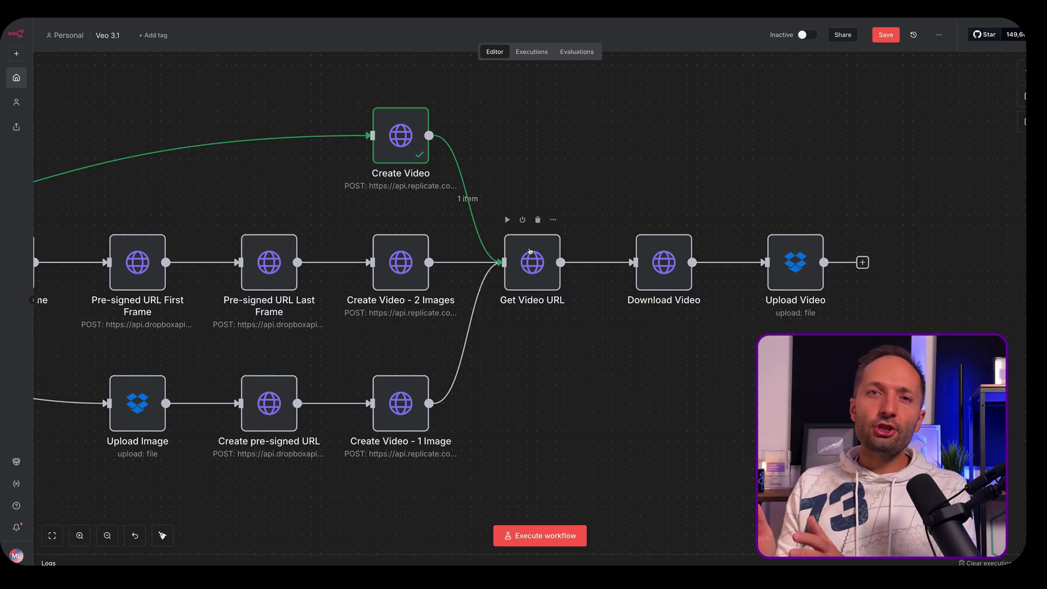
Execute Get Video URL and highlight the mp4 link in its output field.
double_click(530, 256)
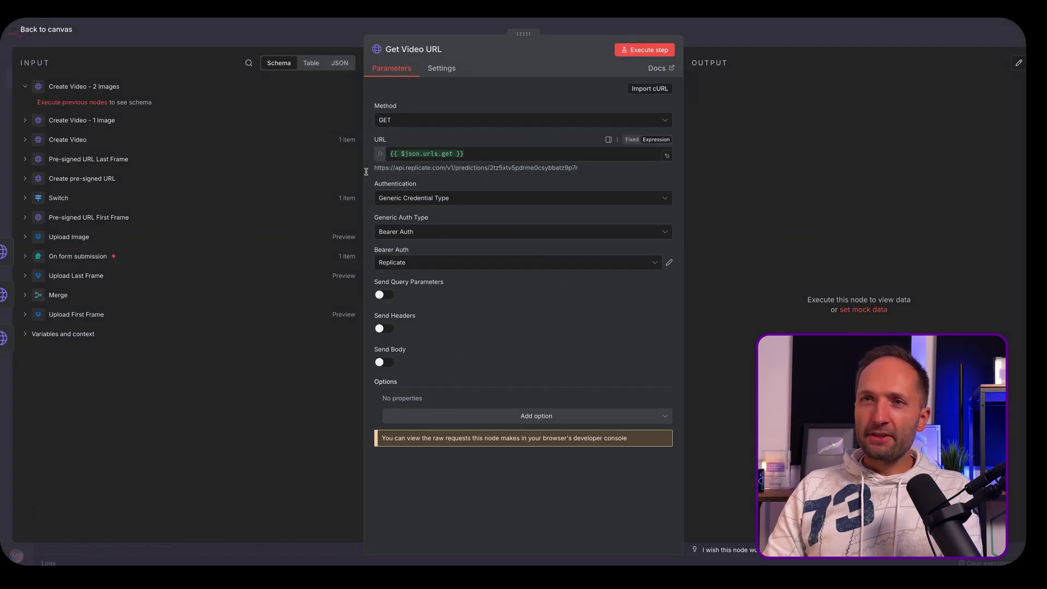
click(25, 140)
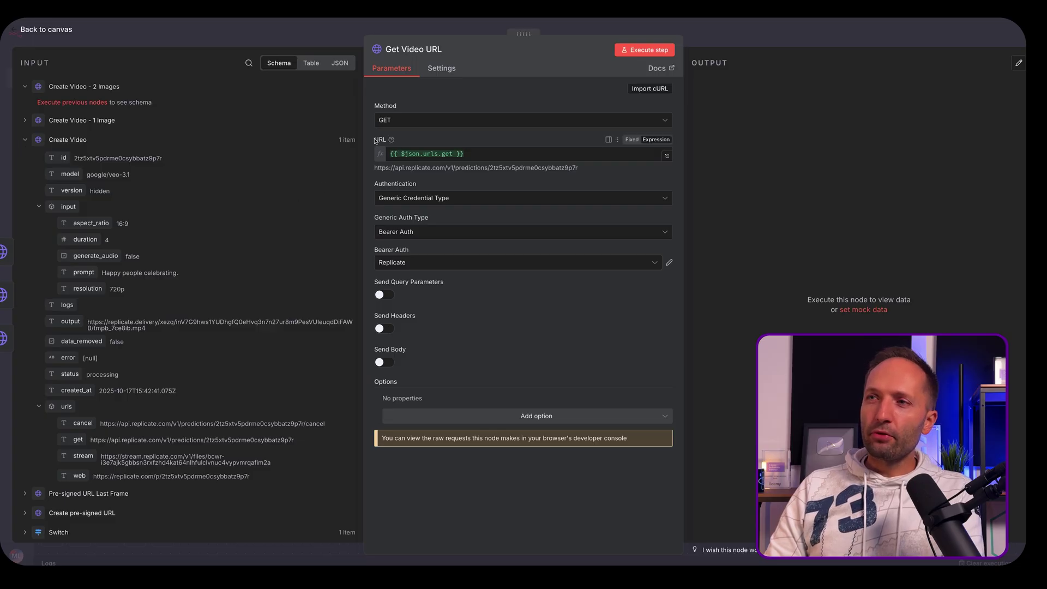
scroll(158, 250, down, 2)
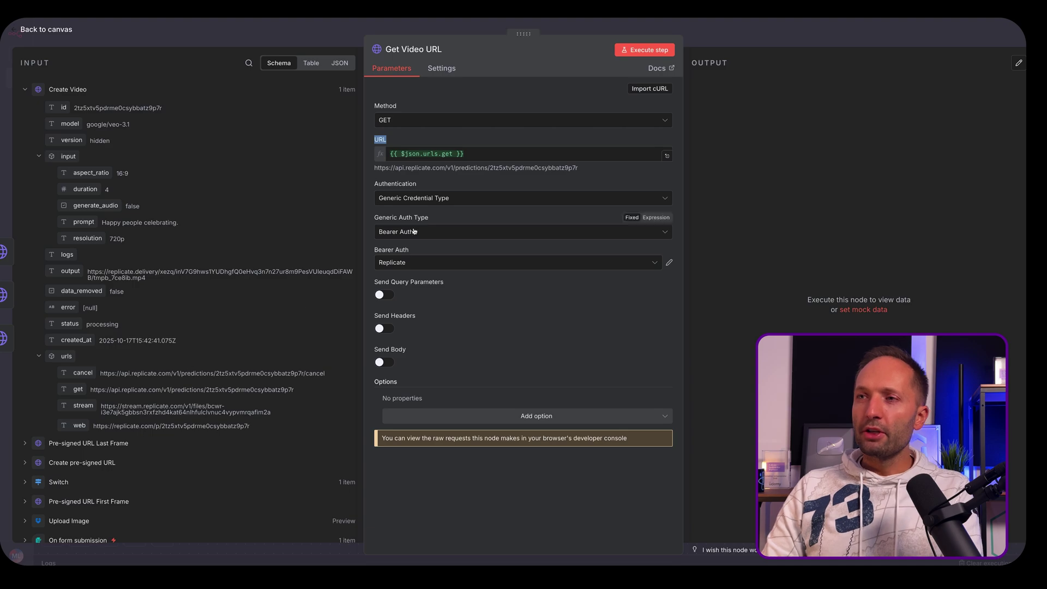
click(645, 50)
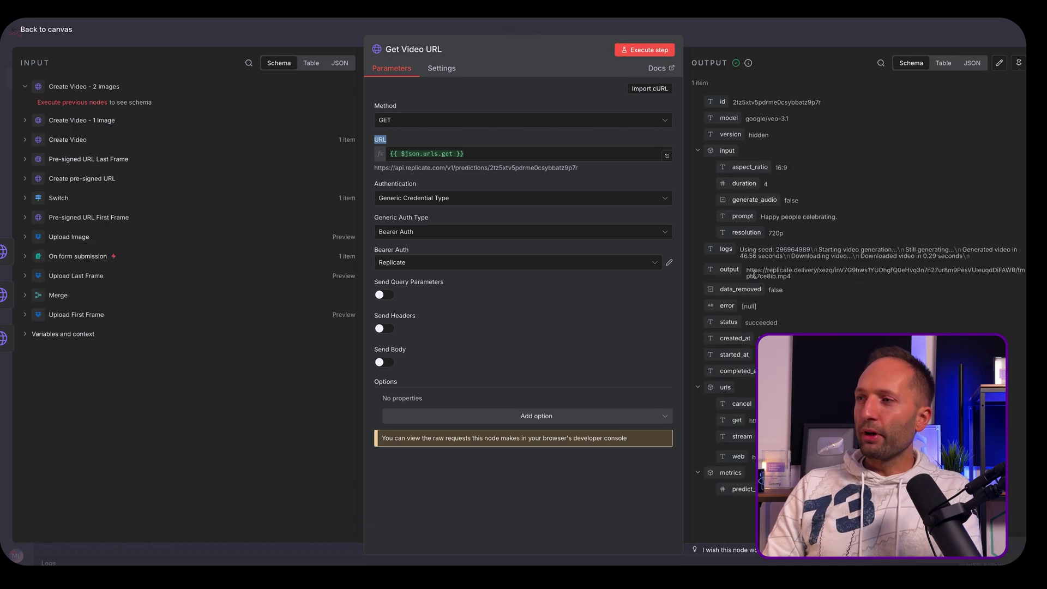
double_click(728, 270)
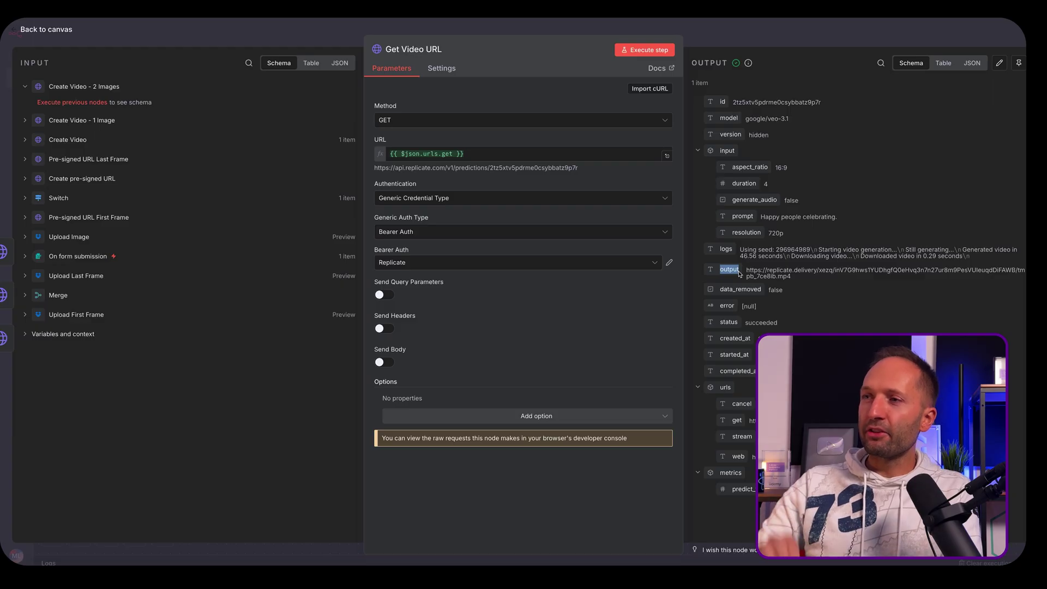
click(788, 277)
drag(791, 277, 777, 277)
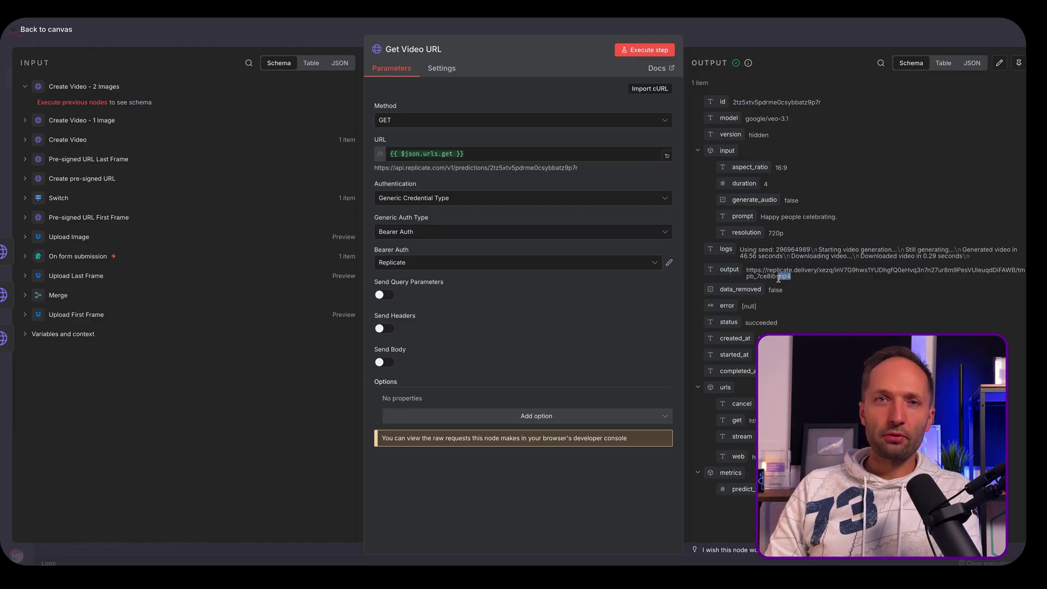
Execute Download Video and preview the downloaded celebration clip.
click(716, 40)
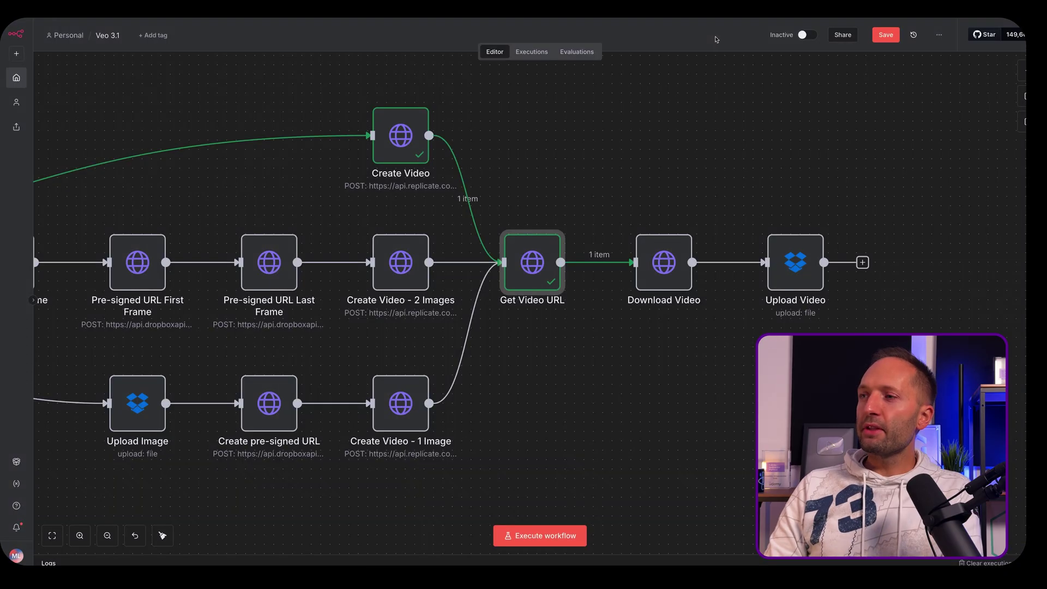
click(664, 261)
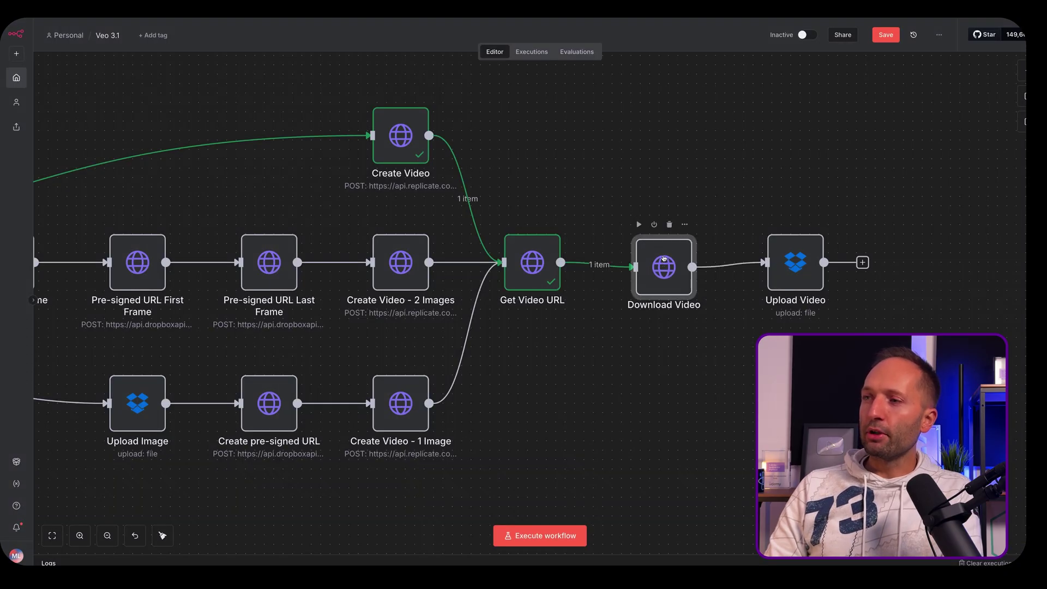
double_click(664, 261)
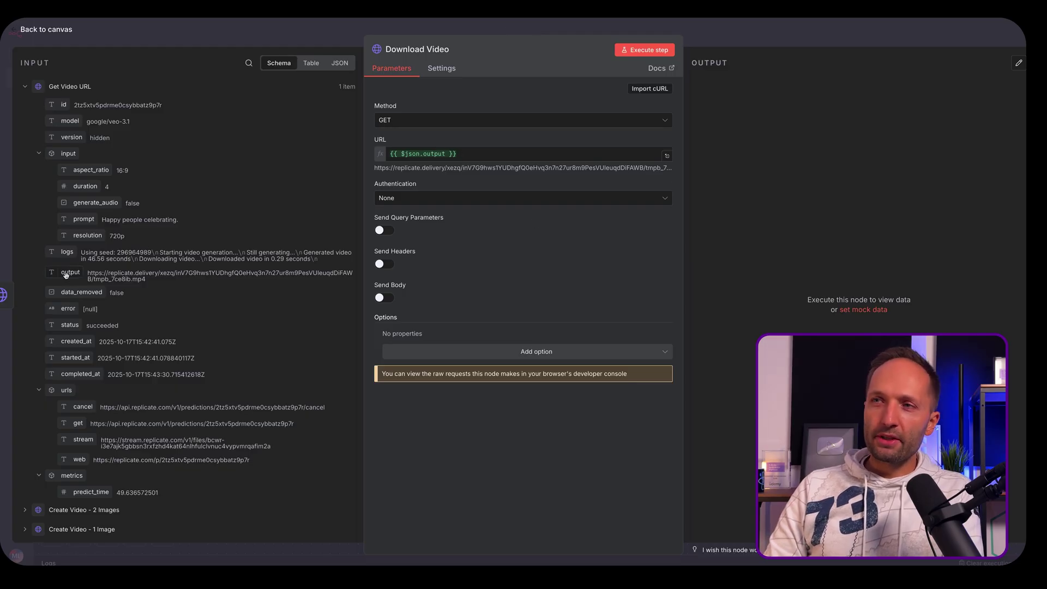
mouse_move(423, 154)
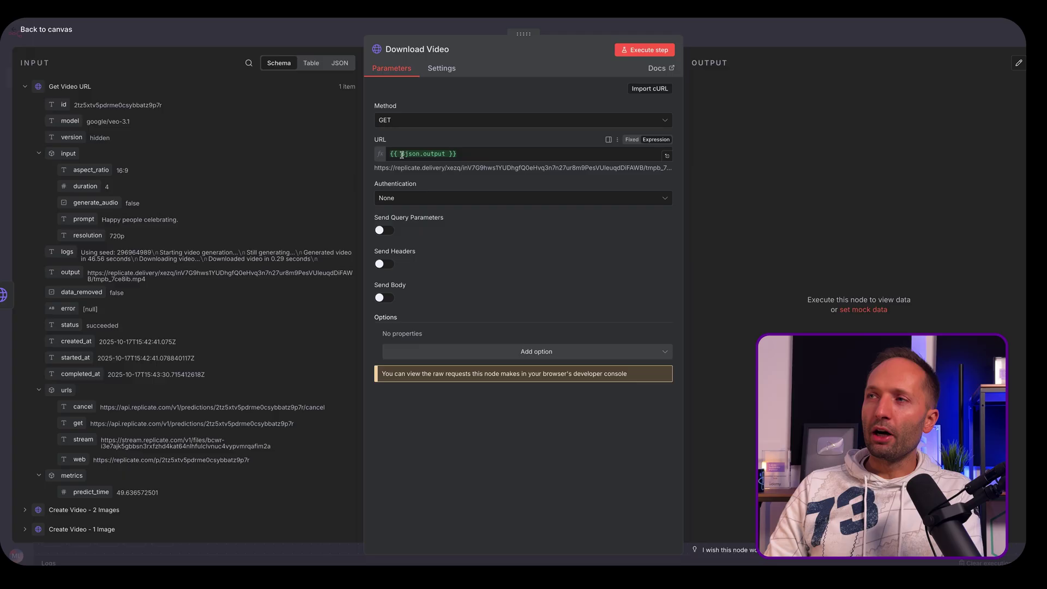
click(645, 50)
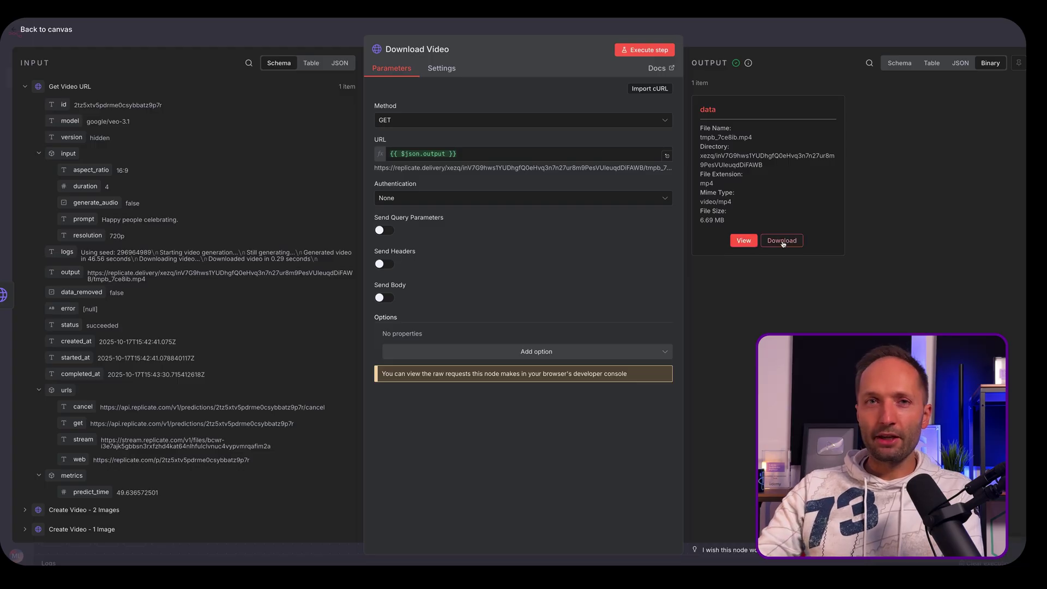
click(749, 243)
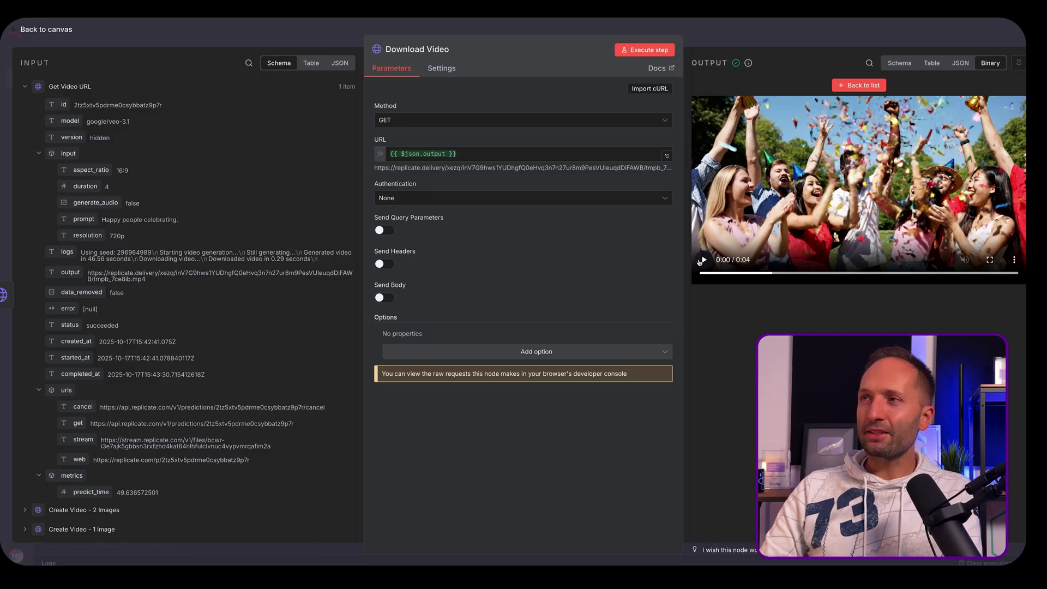
click(732, 40)
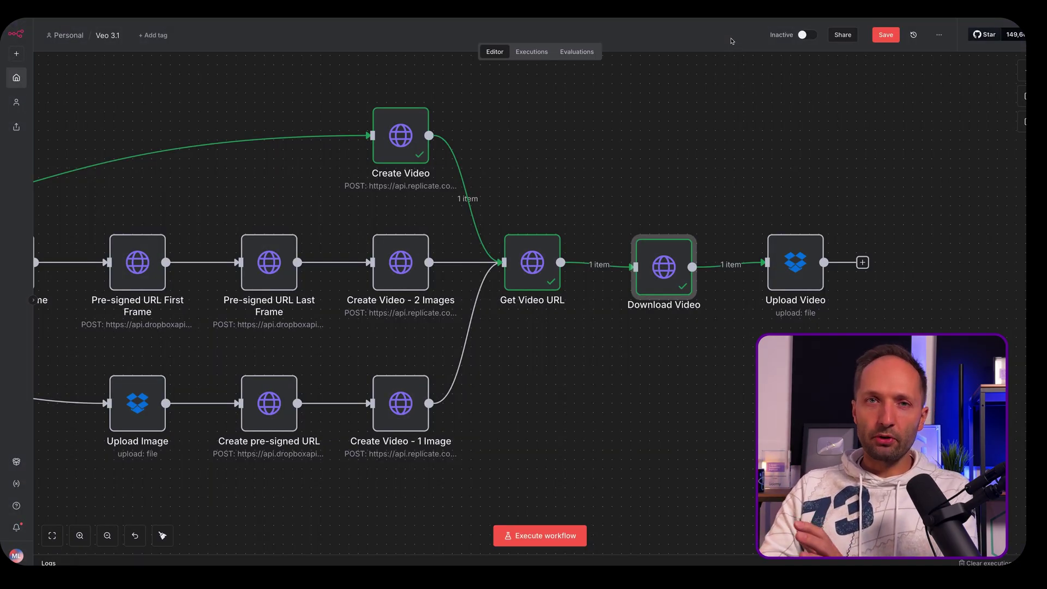
Open Upload Video and review the file-name part of its /videos/veo31/ Dropbox path.
click(794, 262)
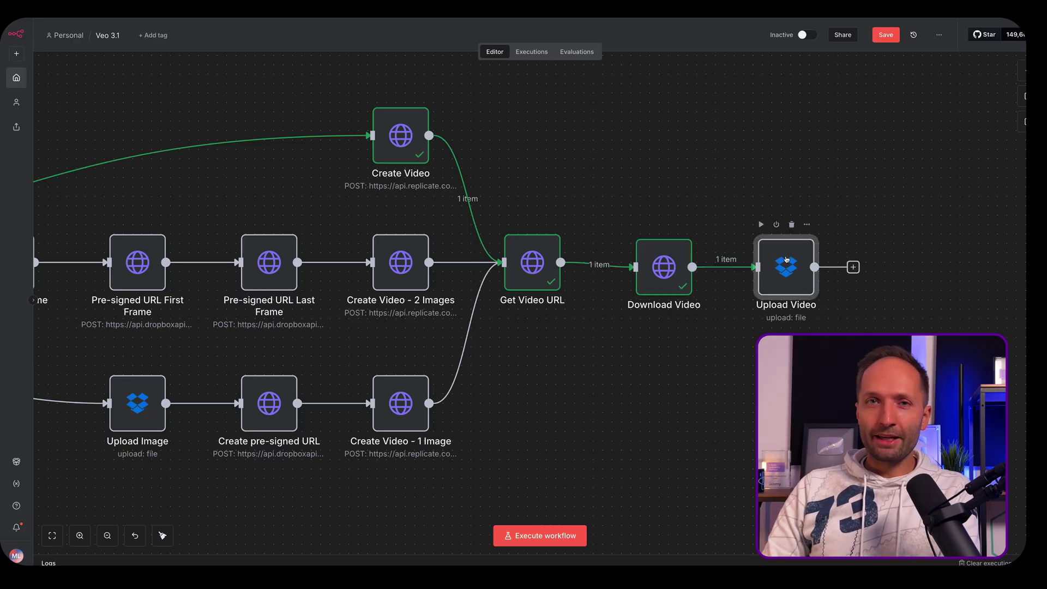
double_click(787, 261)
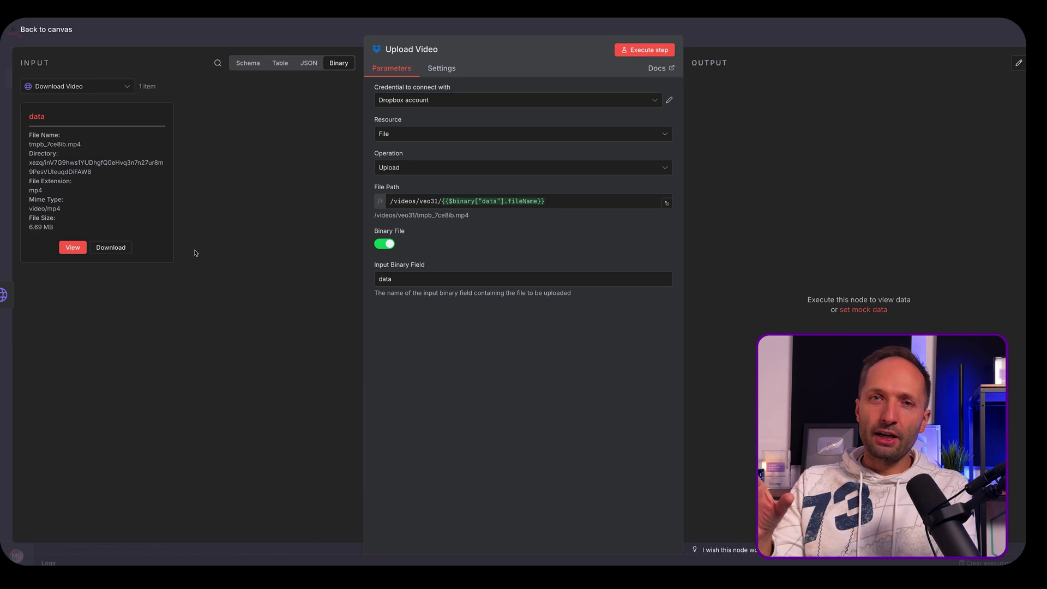
mouse_move(524, 201)
drag(443, 201, 568, 201)
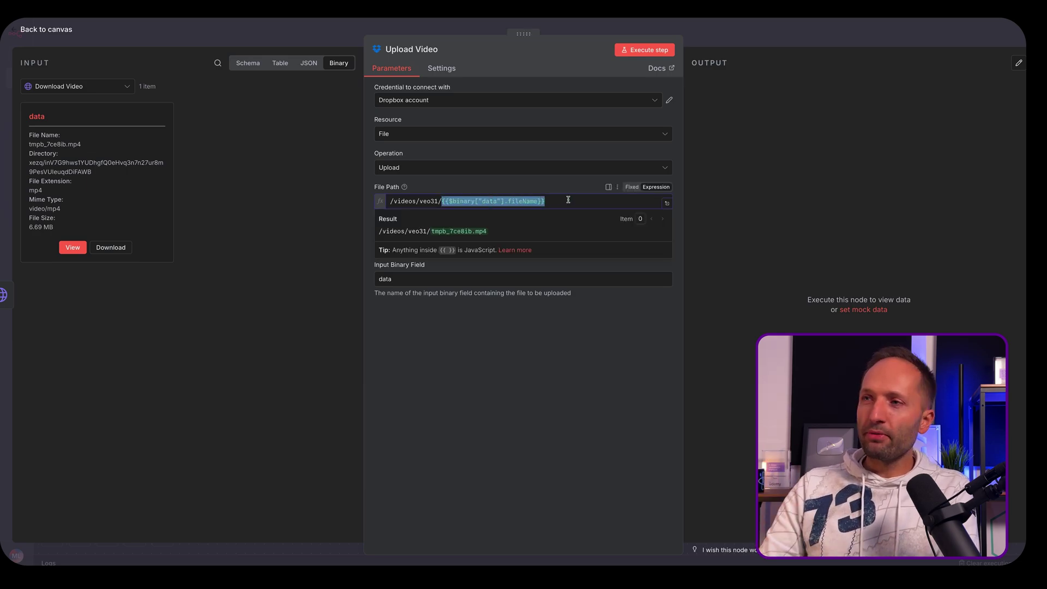
click(492, 201)
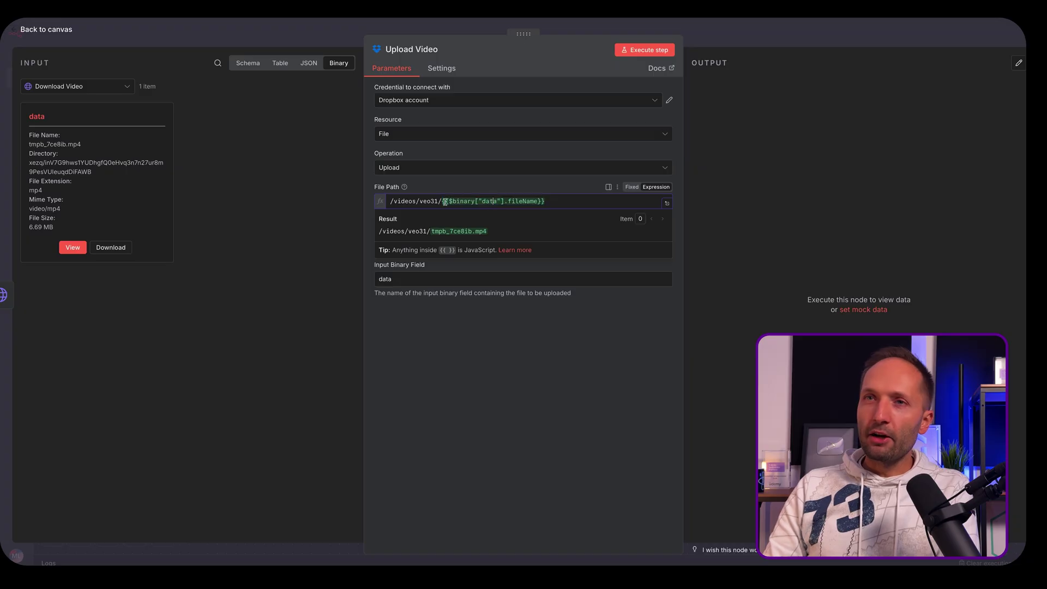
key(Escape)
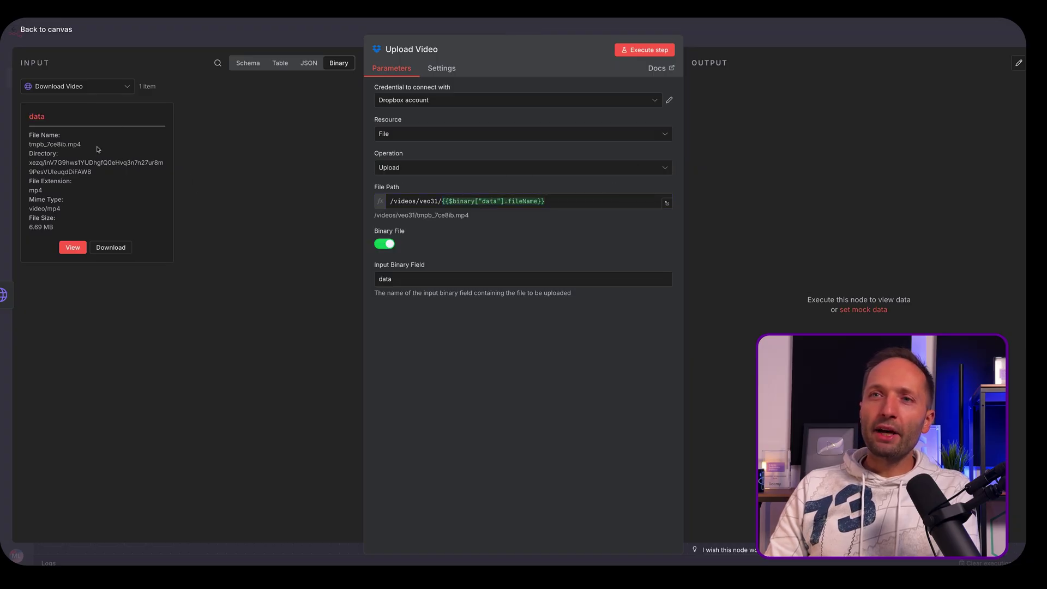
Check the incoming tmpb_7ce8ib.mp4 name and 'data' binary field, then run Upload Video.
double_click(37, 144)
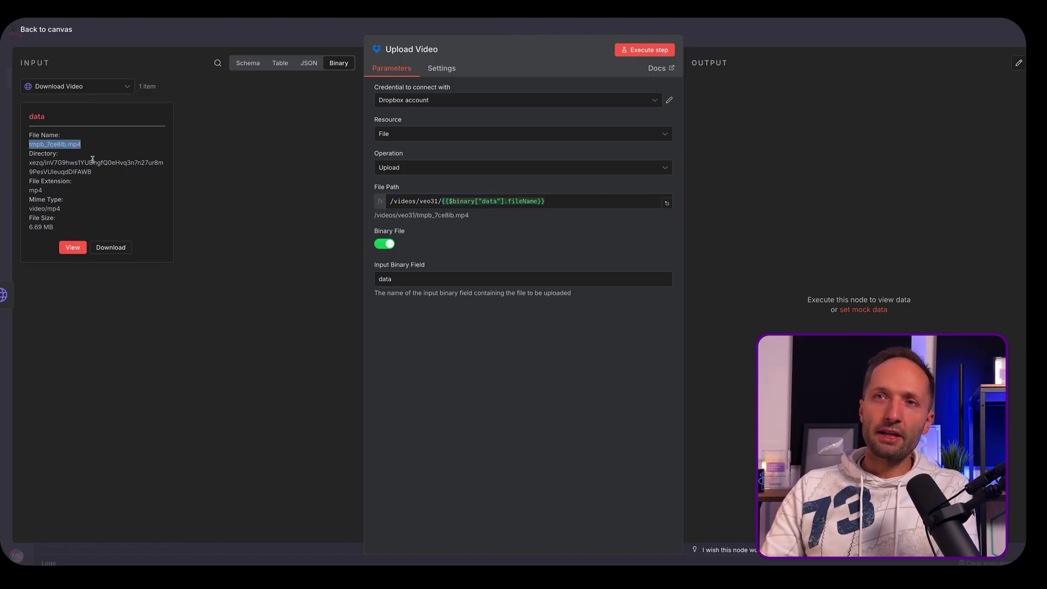
click(74, 157)
mouse_move(66, 145)
mouse_down()
mouse_move(24, 147)
mouse_move(70, 144)
mouse_up()
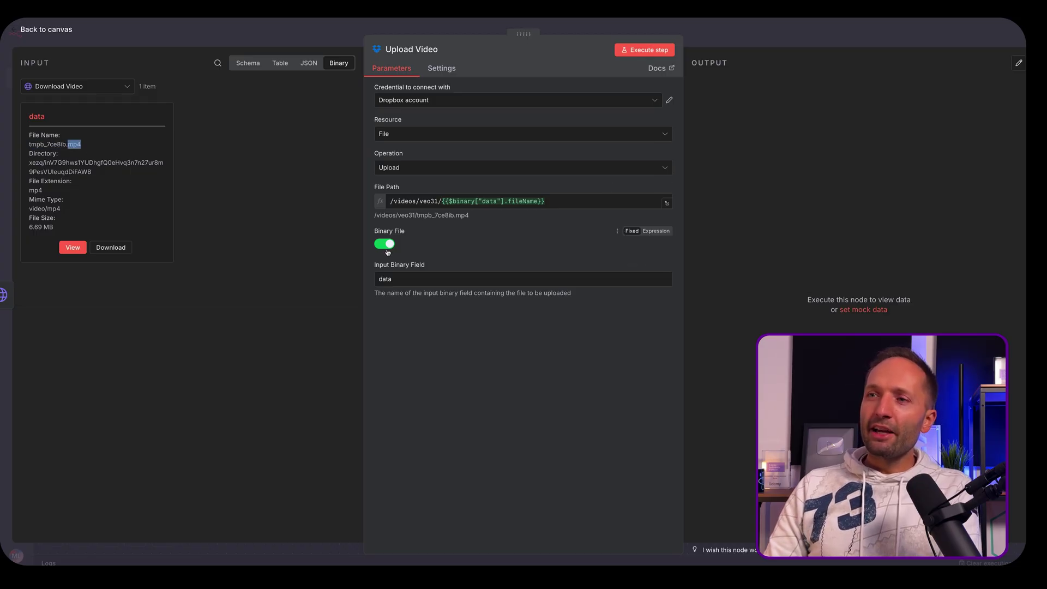
mouse_move(401, 278)
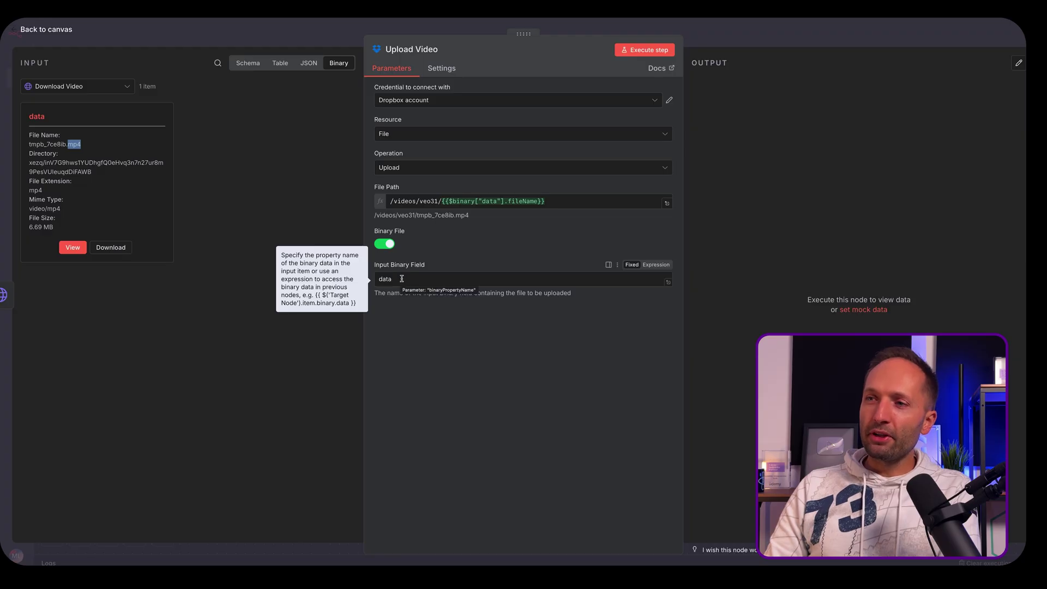
double_click(384, 278)
double_click(38, 118)
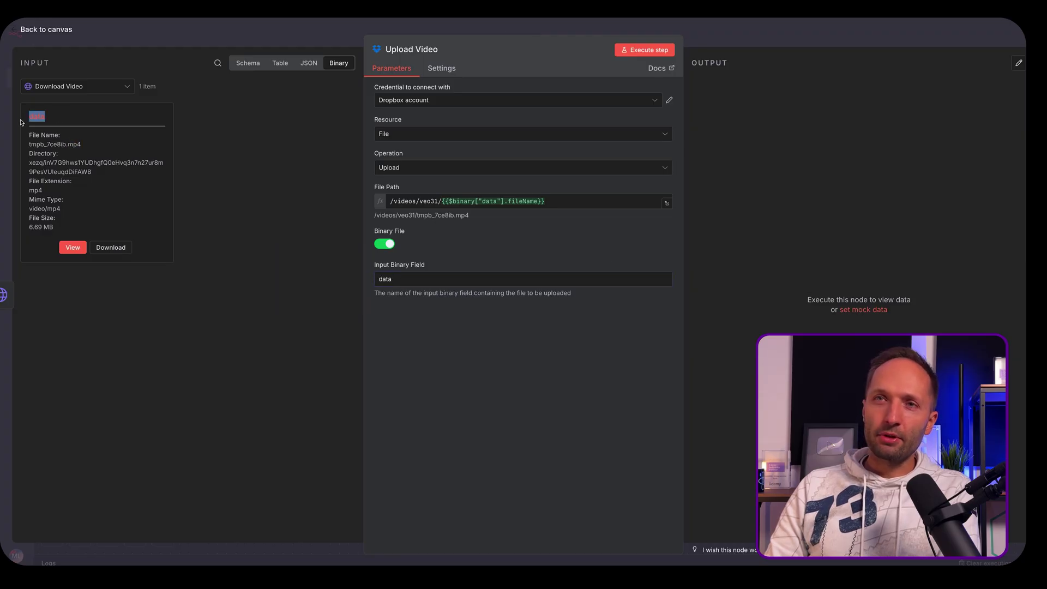
click(644, 51)
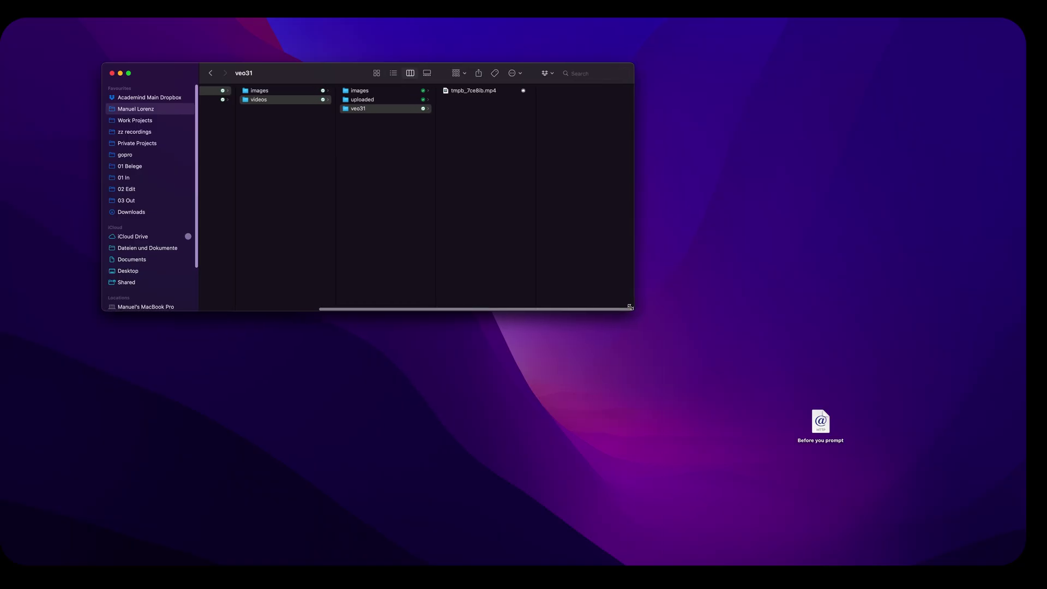
Quick Look-preview the generated tmpb_7ce8b.mp4 in the Finder veo31 folder.
click(473, 90)
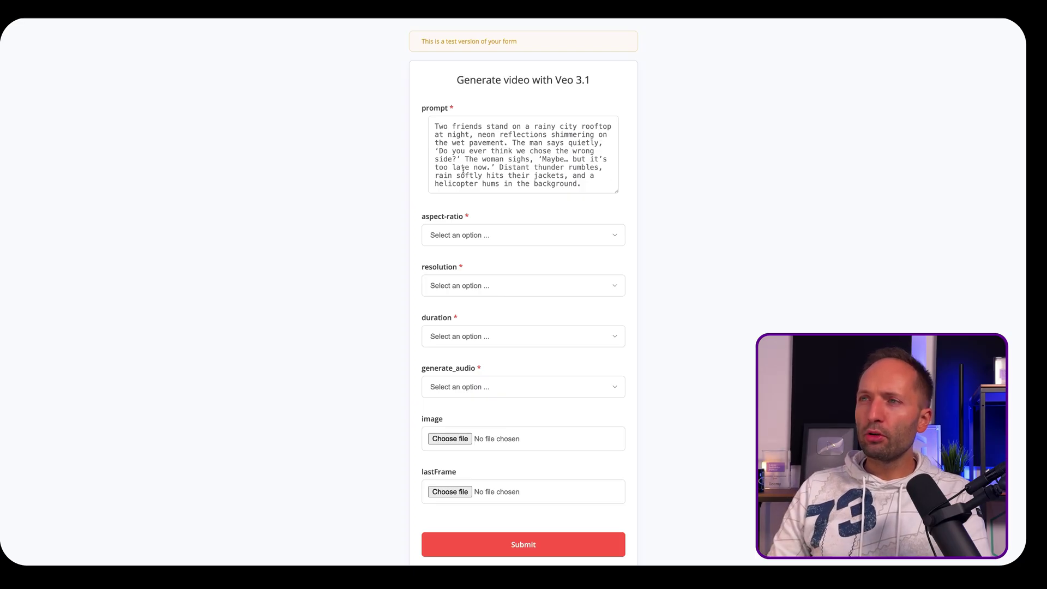
Review the man's spoken line and the woman's reply in the rooftop dialogue prompt.
drag(439, 151, 453, 159)
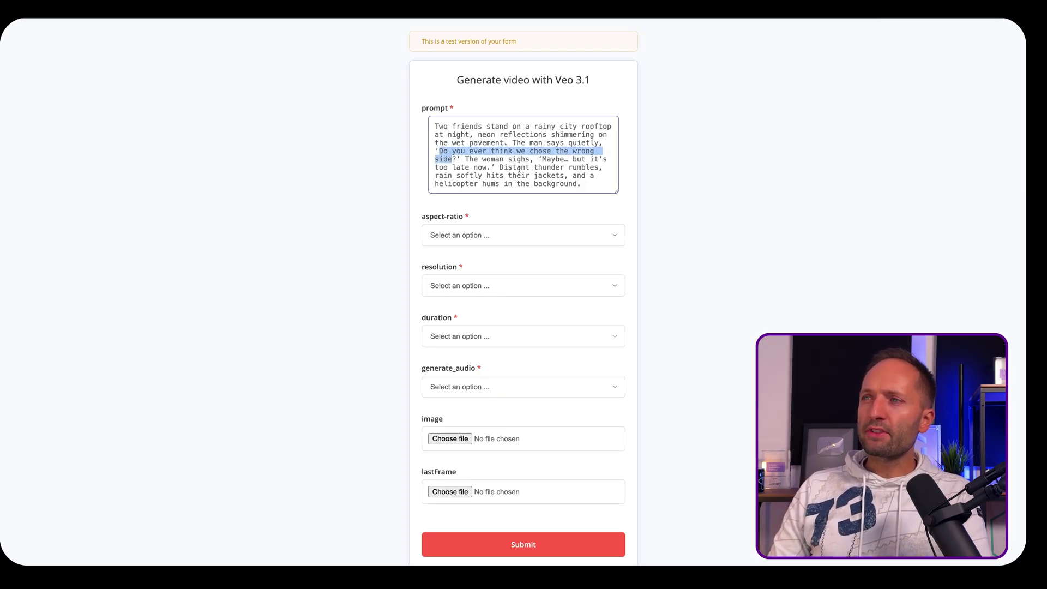
drag(539, 160, 458, 177)
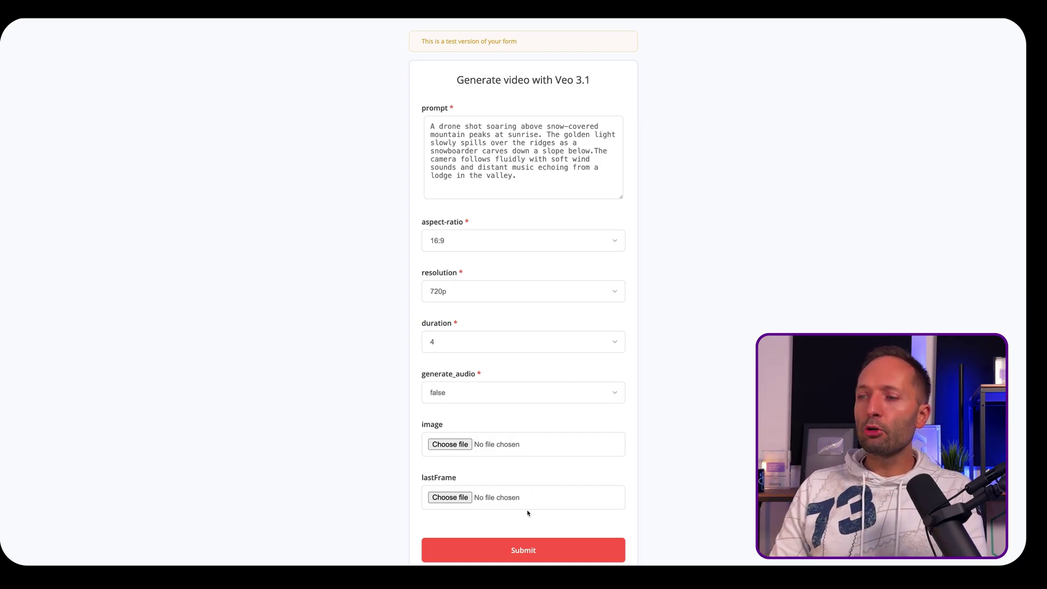
Submit the mountain drone and clockwork forest requests at 16:9, 720p, 4 s, no audio.
click(515, 548)
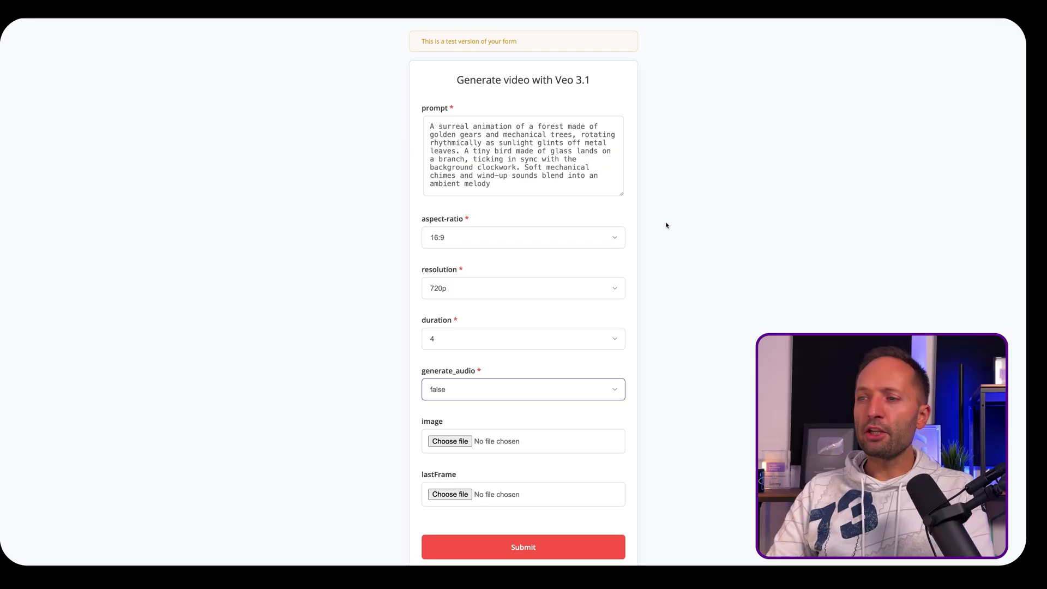
click(528, 545)
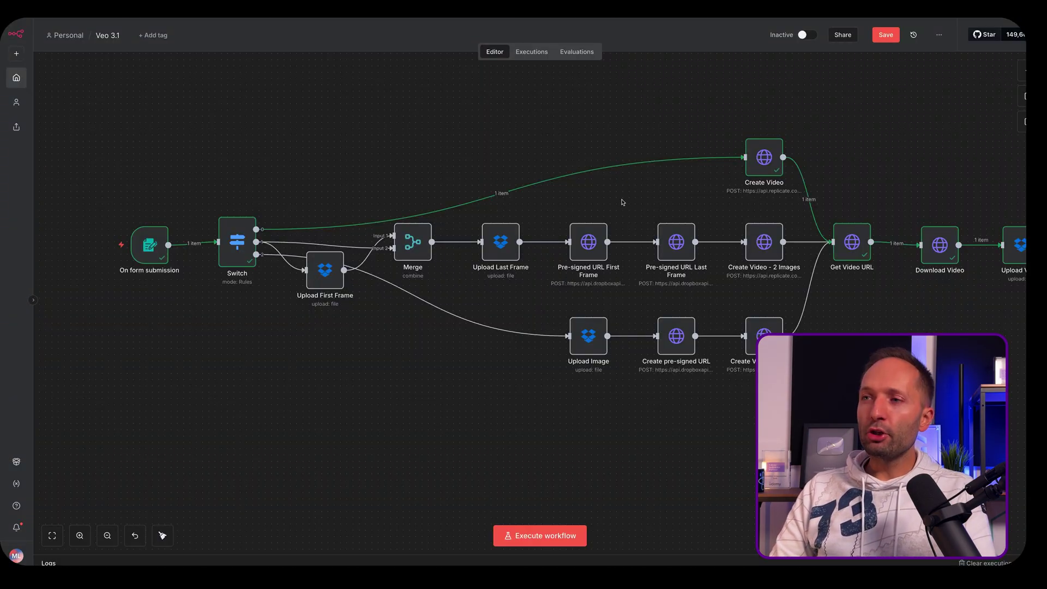
scroll(622, 202, down, 3)
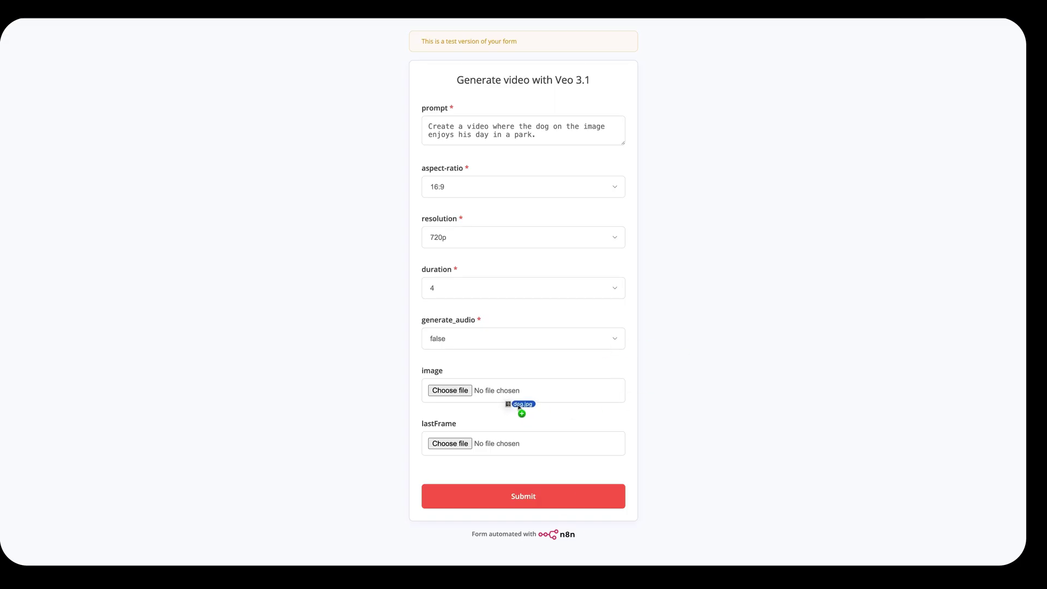
Attach dog.jpg as the image and submit the dog-in-the-park video request.
drag(628, 353, 508, 396)
click(514, 496)
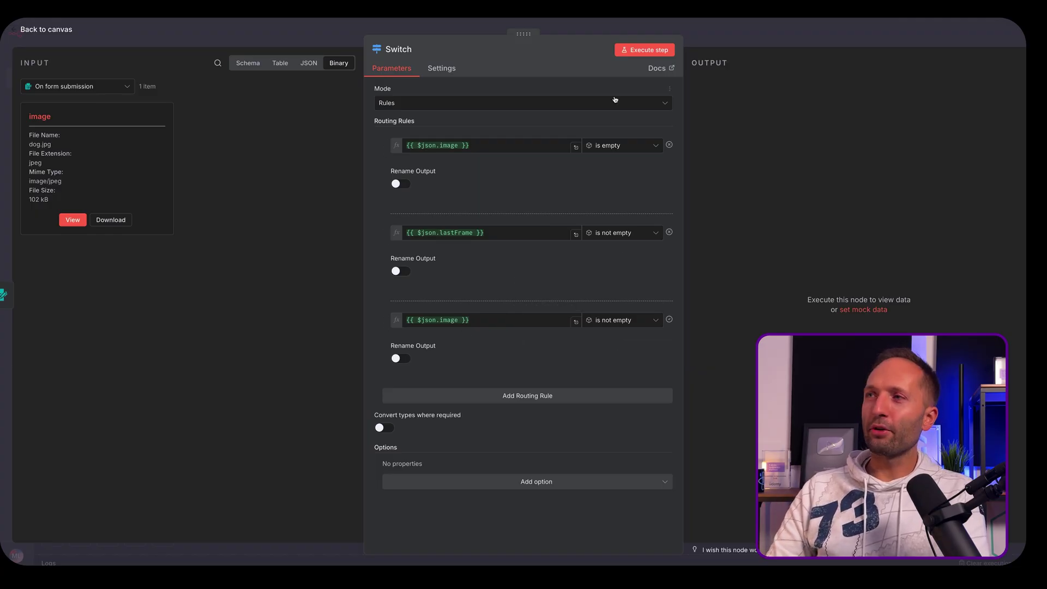
Run the Switch, confirm dog.jpg in output 2, then pan to the Upload Image branch.
click(644, 50)
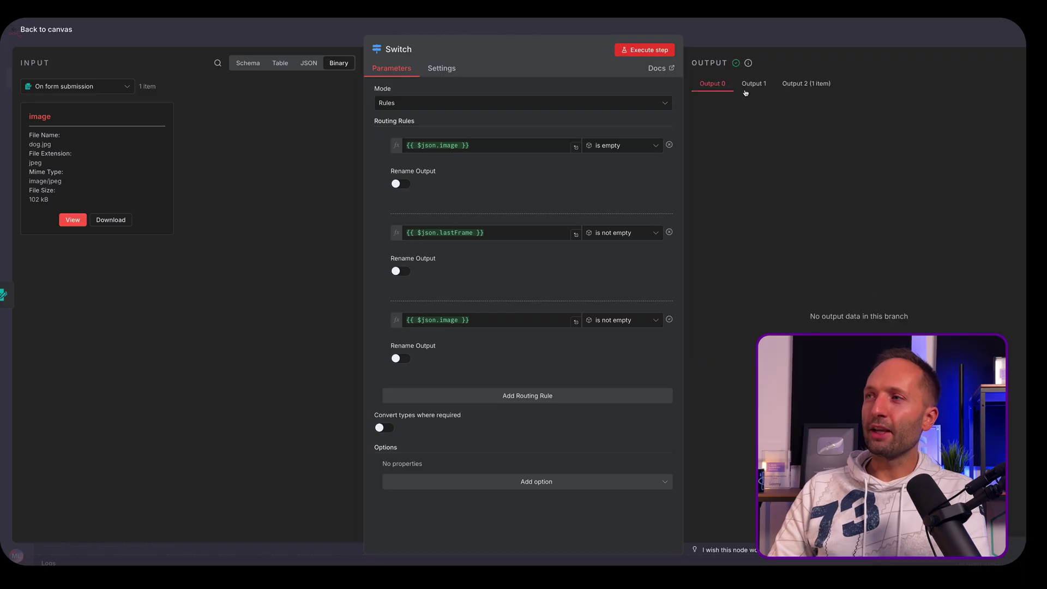
click(808, 84)
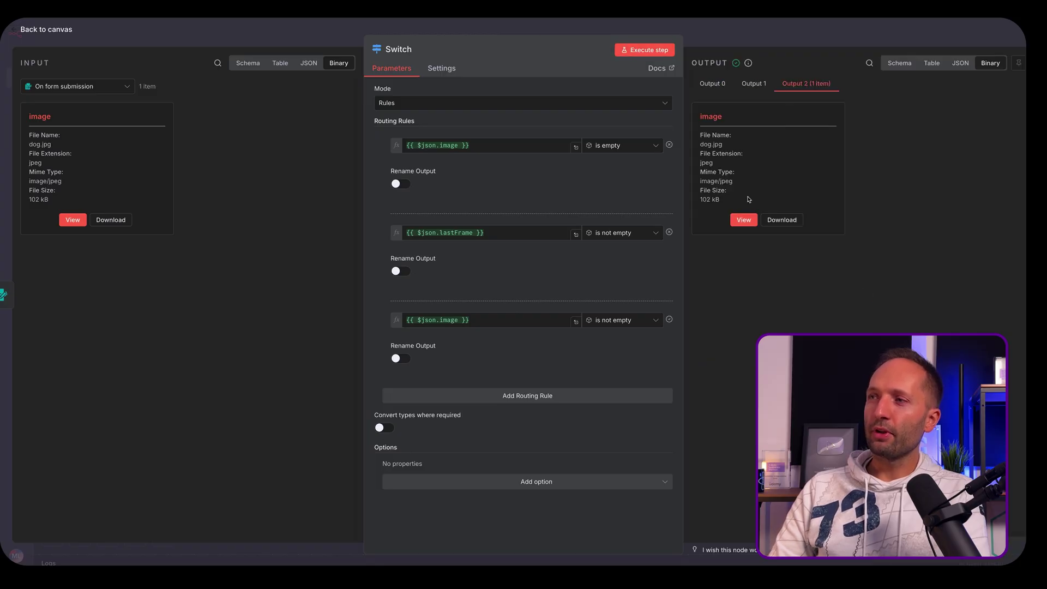
click(743, 219)
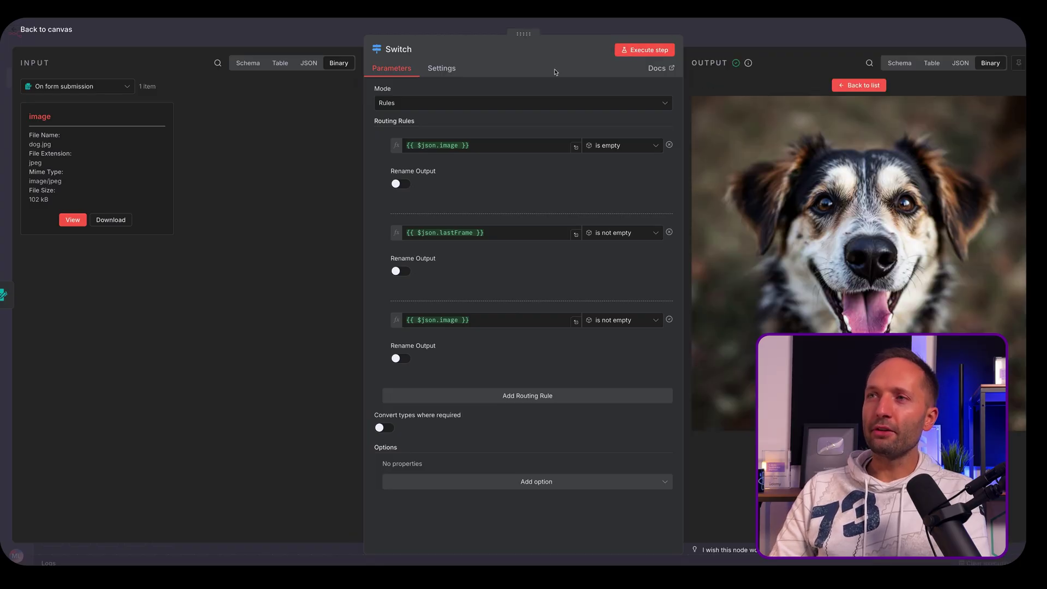
click(556, 34)
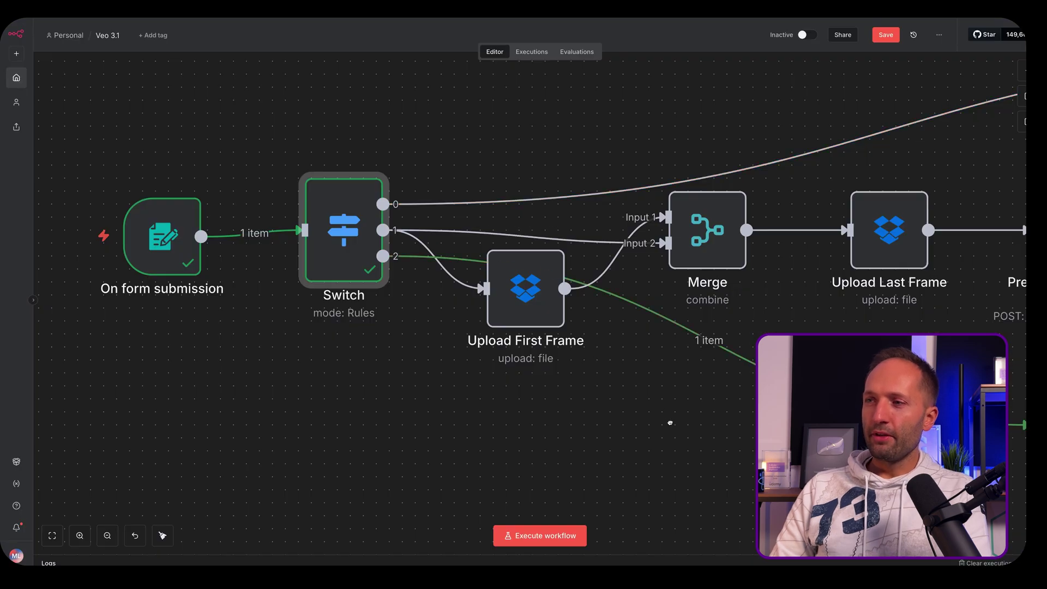
drag(670, 423, 383, 378)
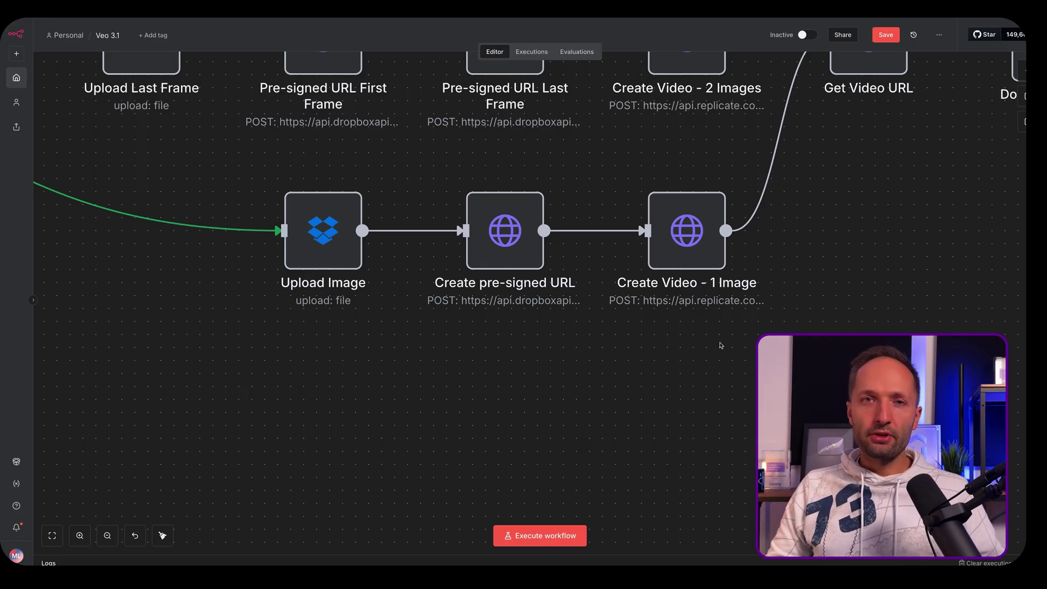
Verify Upload Image uses binary field 'image' and saved dog.jpg to /videos/uploaded/dog.jpg.
double_click(323, 231)
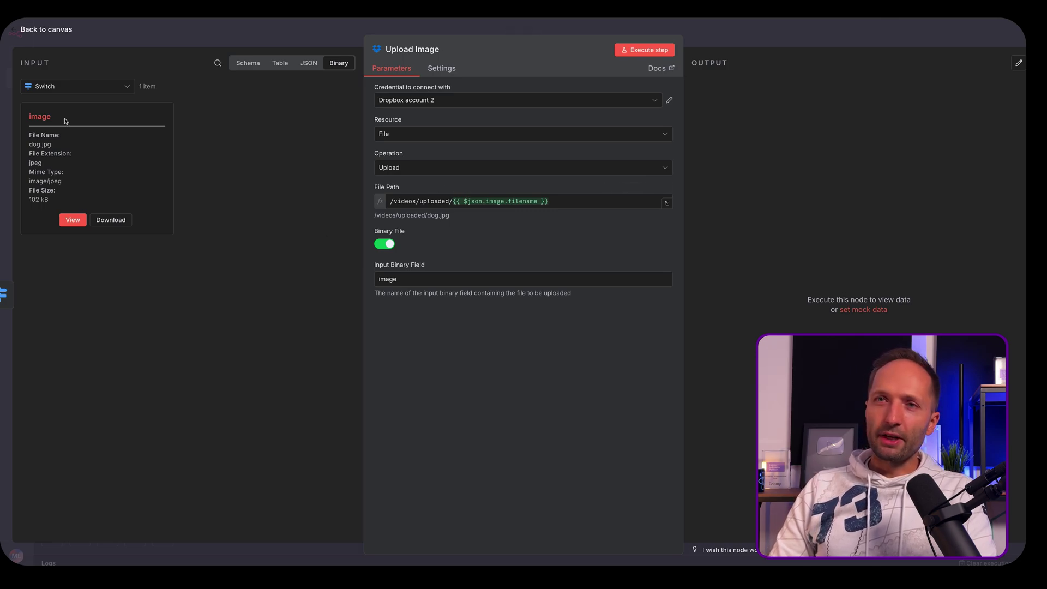
drag(66, 121, 19, 121)
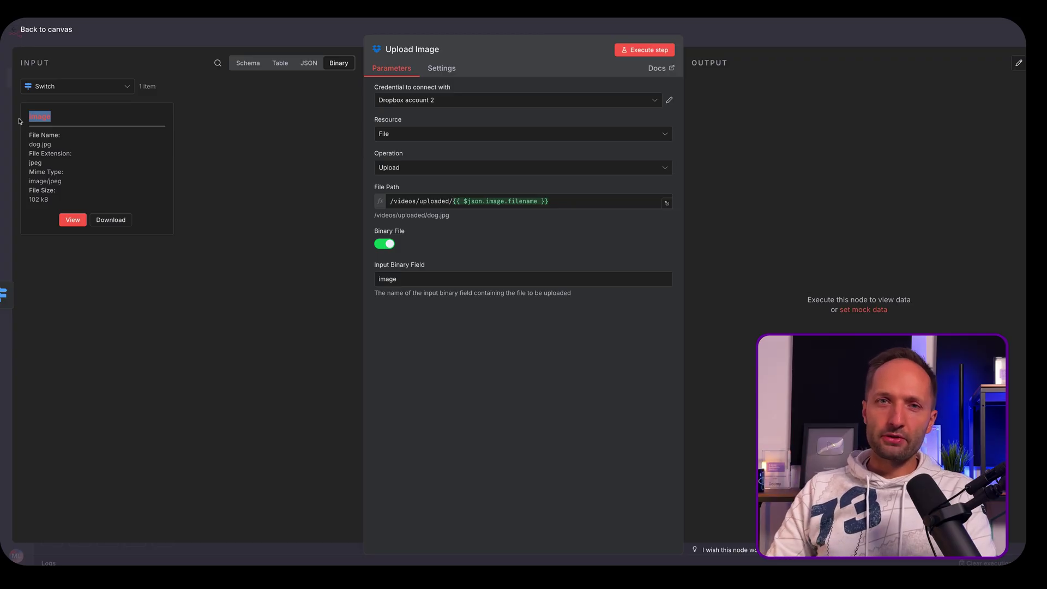
click(414, 278)
mouse_move(411, 274)
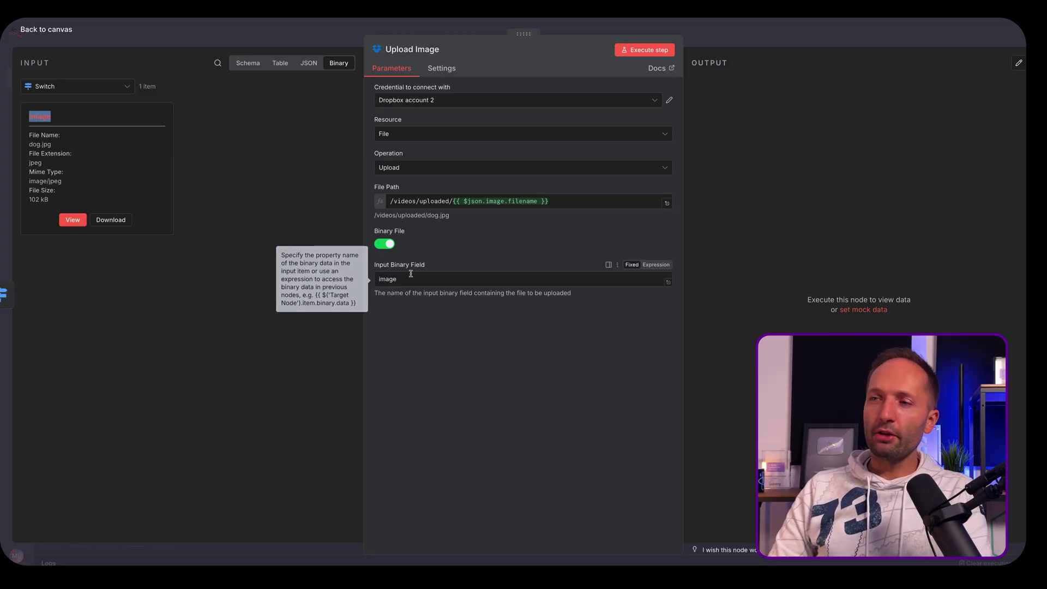
double_click(415, 279)
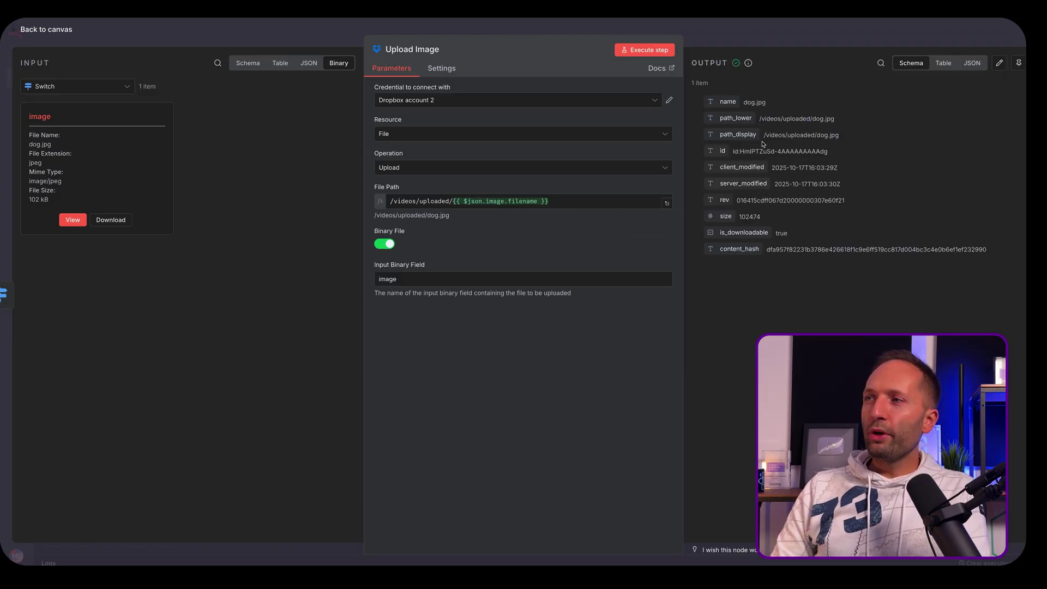
drag(721, 135, 846, 136)
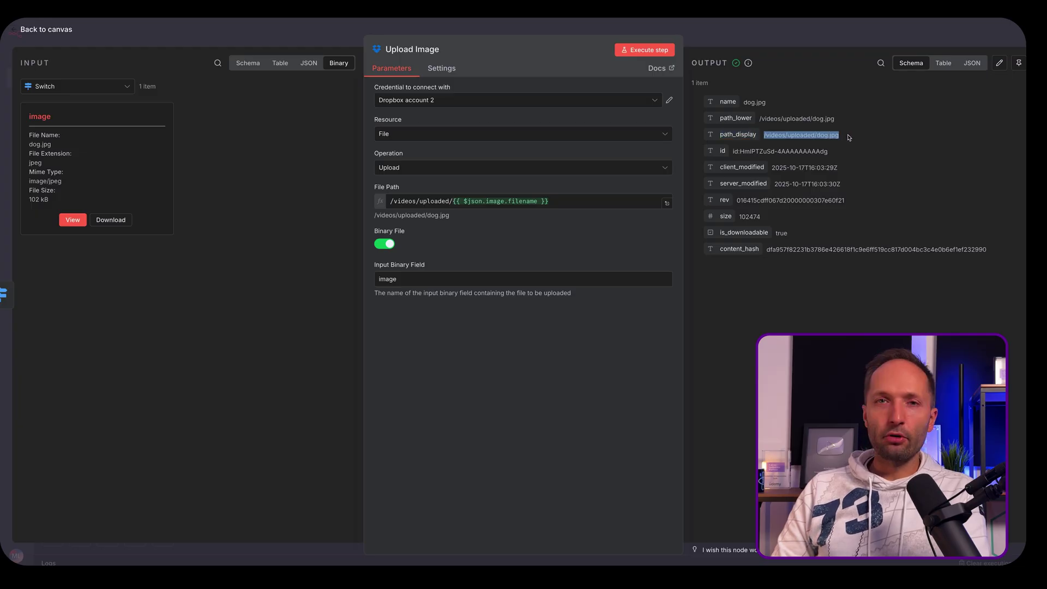
click(839, 134)
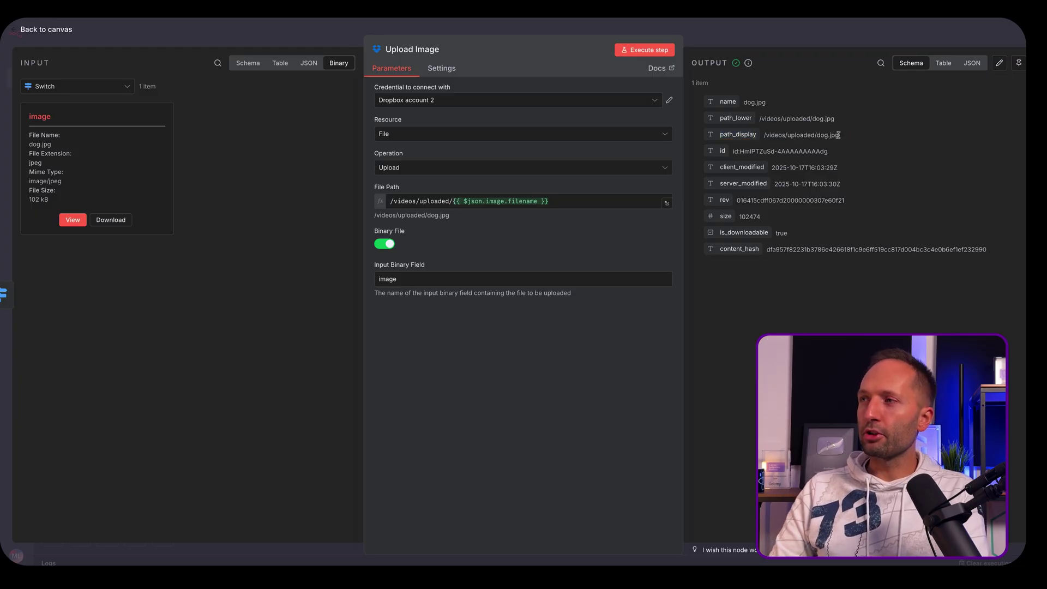
key(Escape)
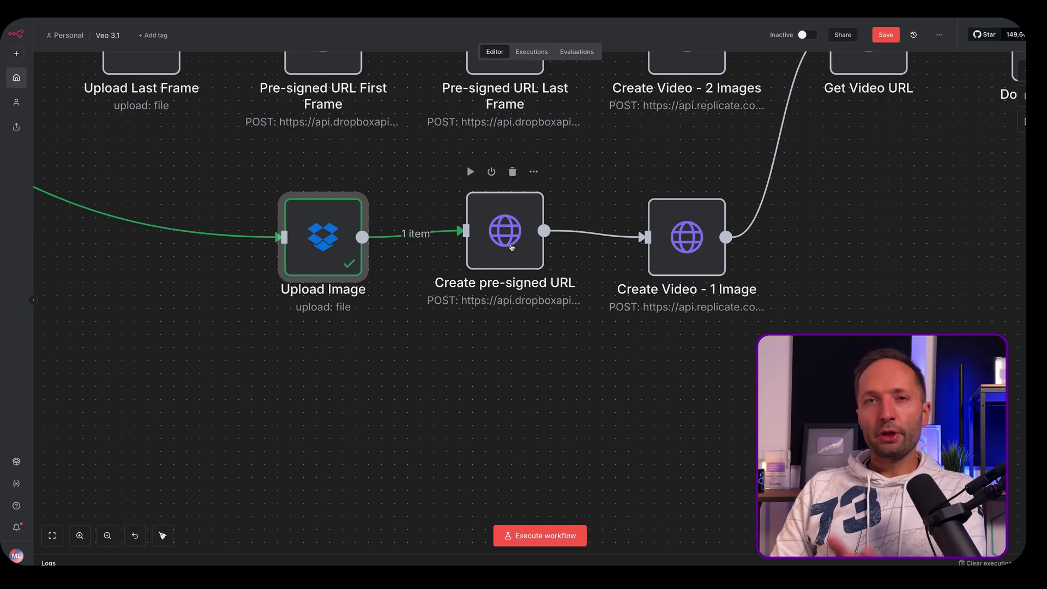
Review Create pre-signed URL's get_temporary_link endpoint and the uploaded dog.jpg path body.
double_click(511, 246)
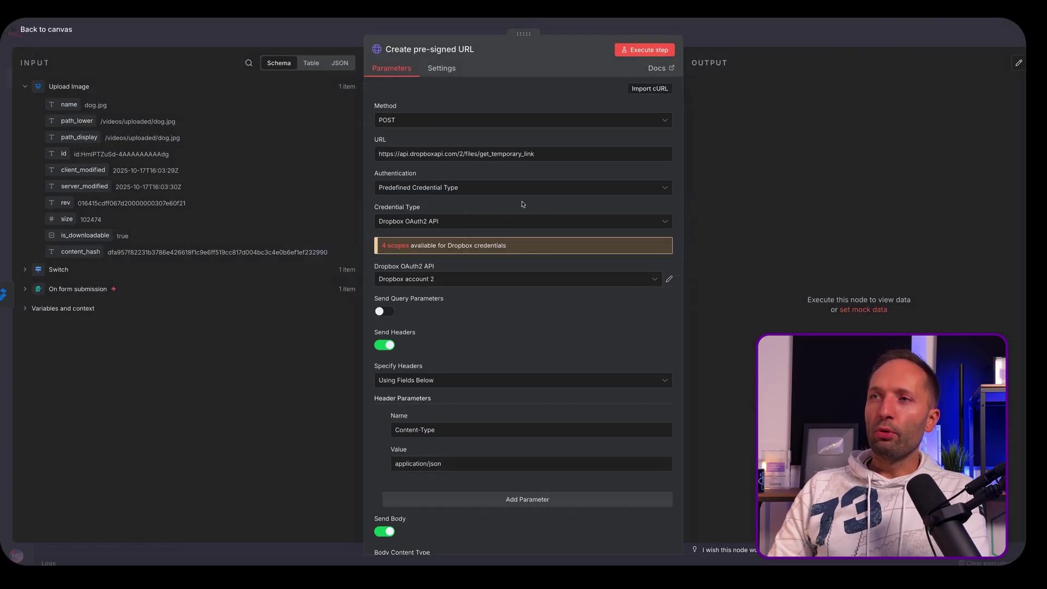
mouse_move(466, 152)
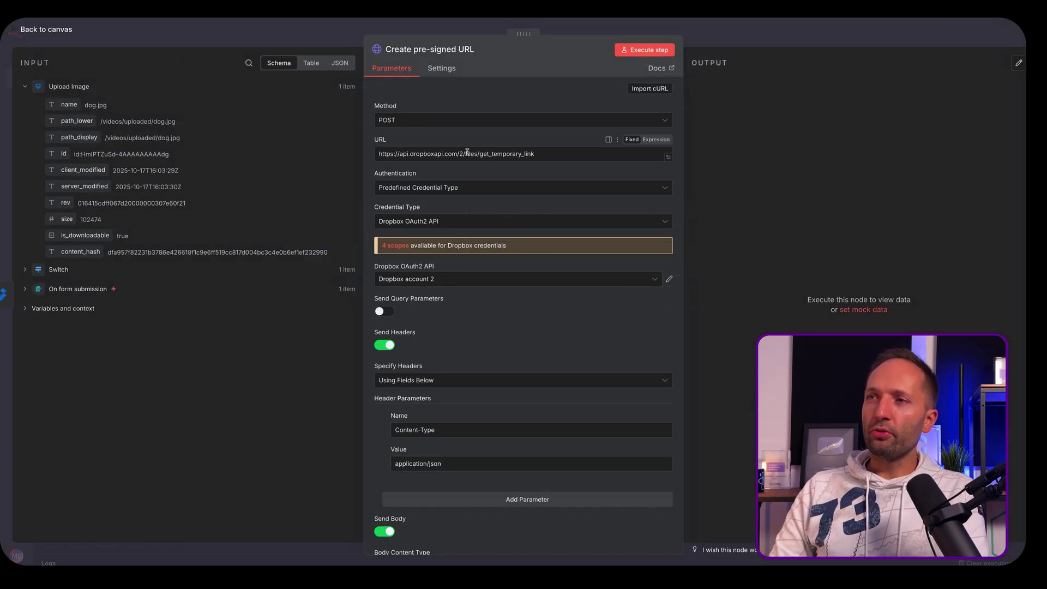
drag(554, 154, 359, 158)
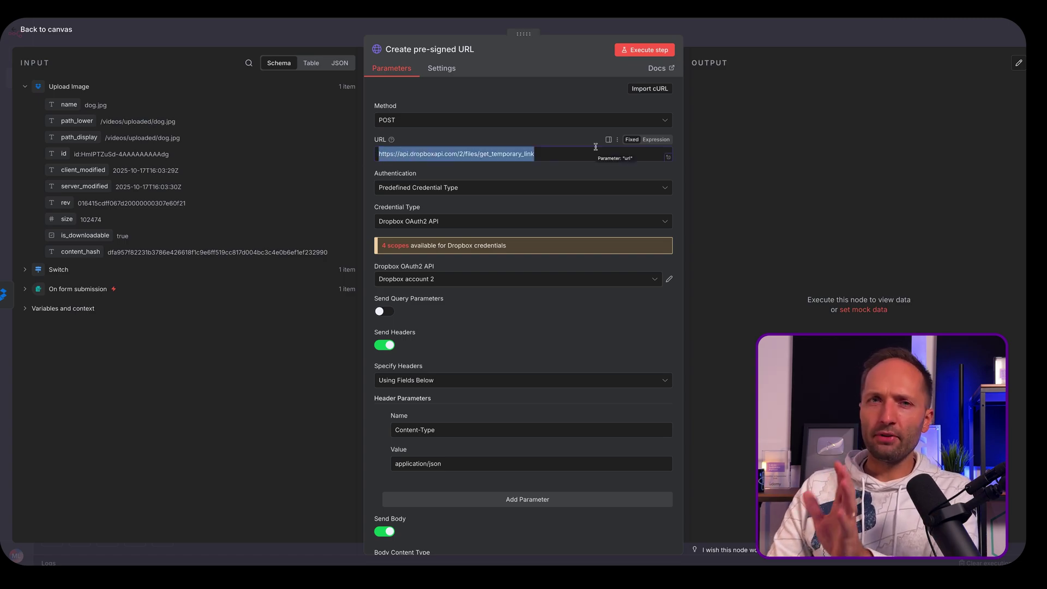
scroll(526, 245, down, 3)
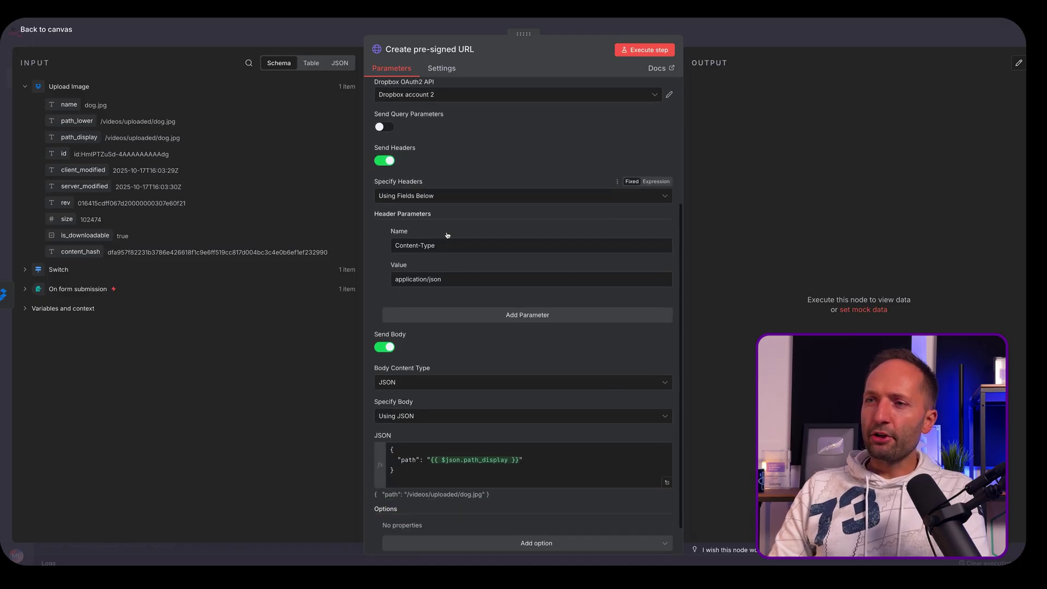
scroll(491, 246, down, 2)
scroll(465, 288, down, 1)
scroll(465, 289, down, 1)
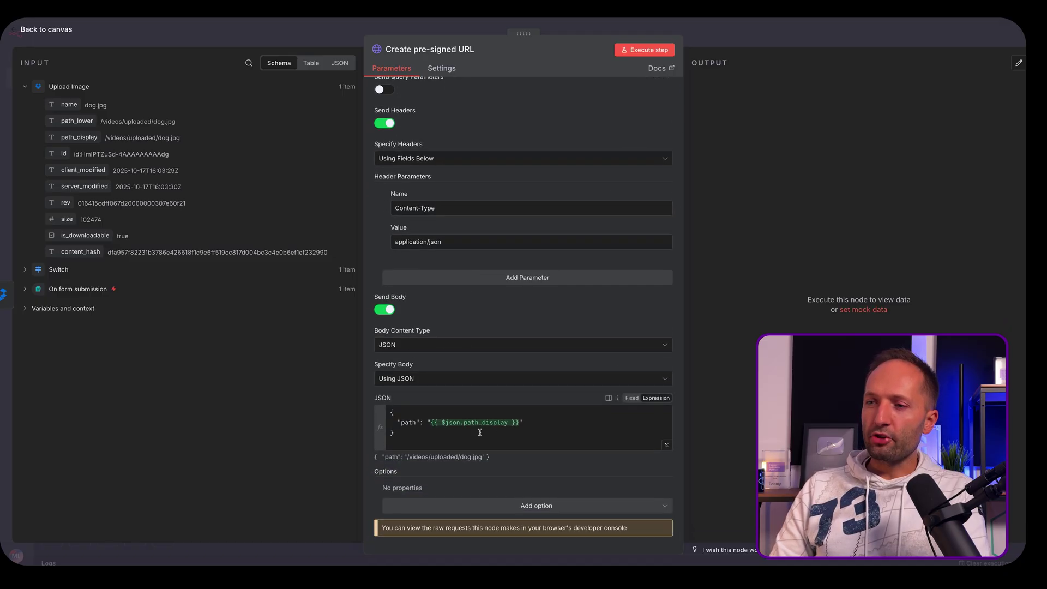
drag(399, 423, 427, 423)
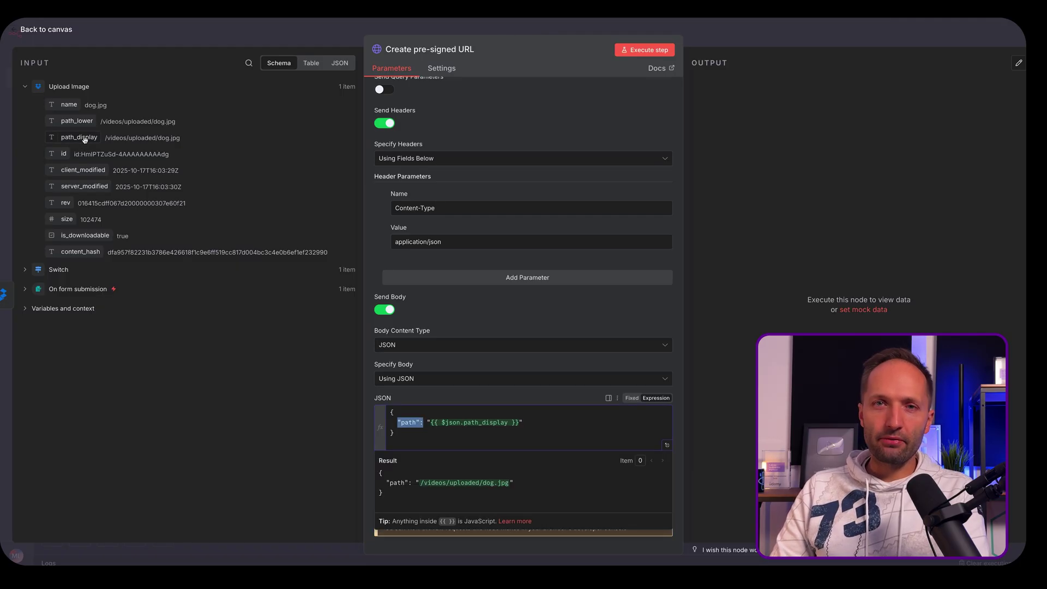
drag(105, 137, 180, 137)
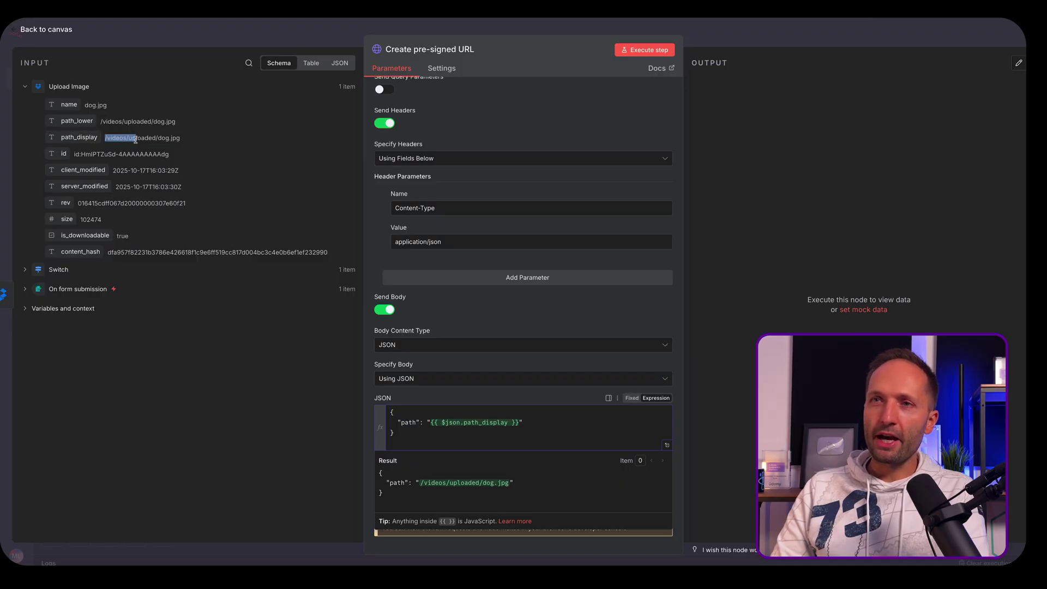
click(610, 76)
Run the request and check the returned temporary dog.jpg link.
click(646, 50)
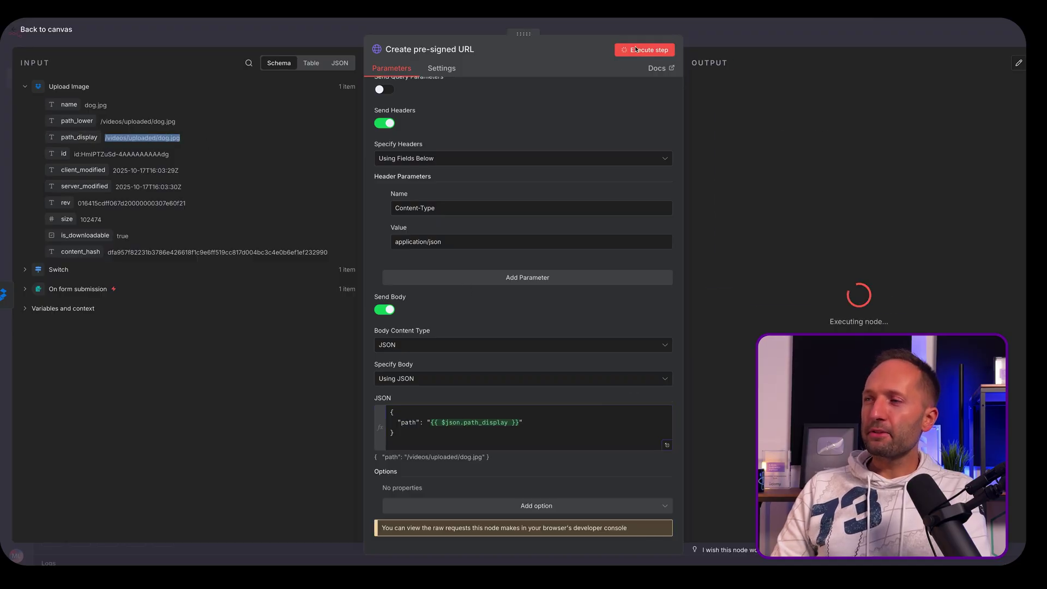
mouse_move(827, 301)
mouse_down()
mouse_move(736, 305)
mouse_move(734, 288)
mouse_up()
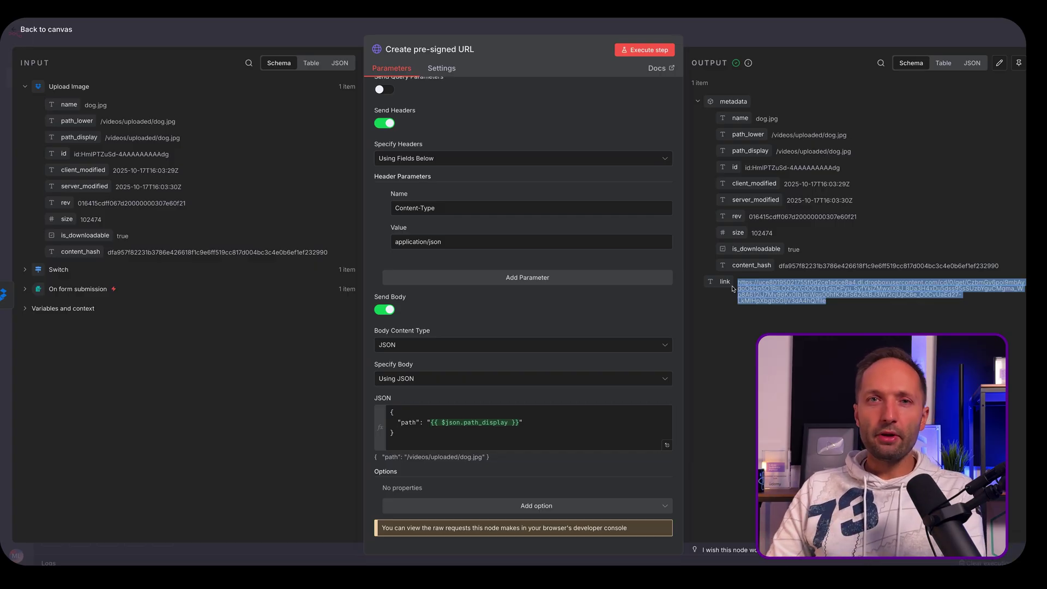
click(728, 42)
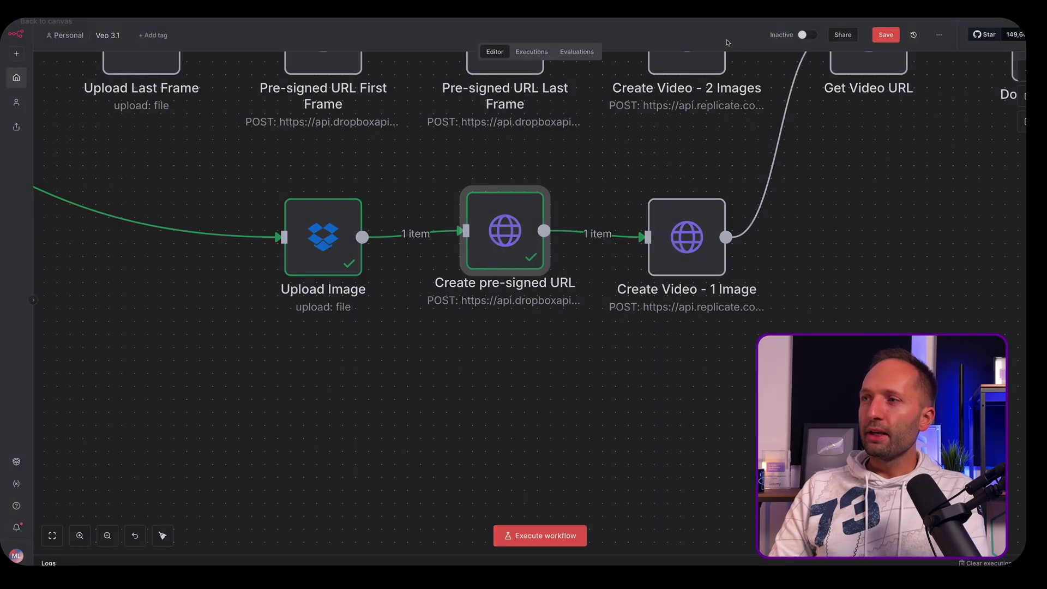
Check the JSON body's Dropbox image-link line, then run Create Video - 1 Image.
double_click(679, 233)
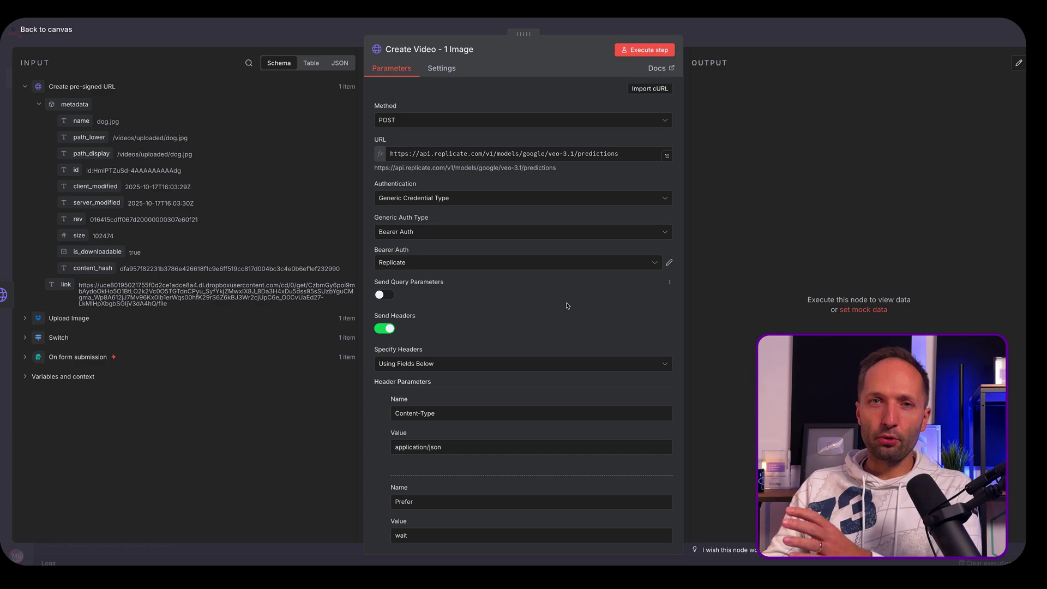
scroll(566, 305, down, 5)
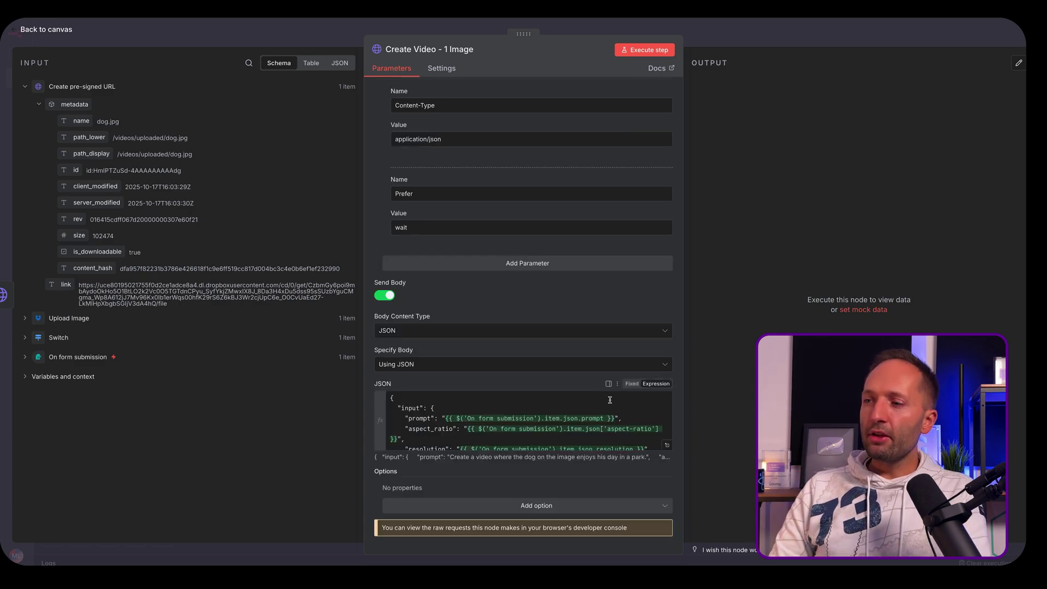
click(667, 447)
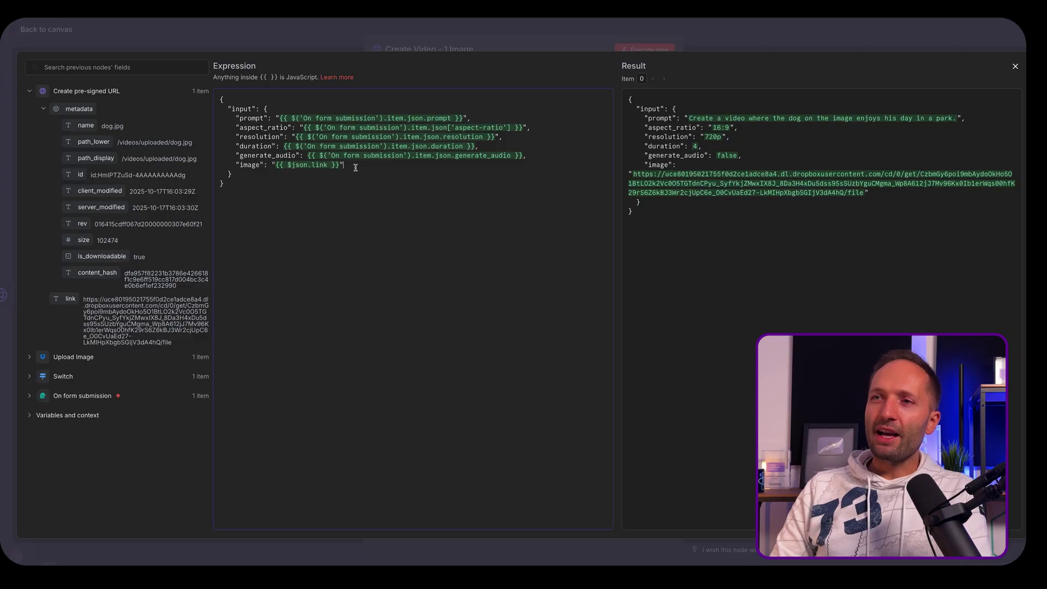
drag(356, 166, 227, 166)
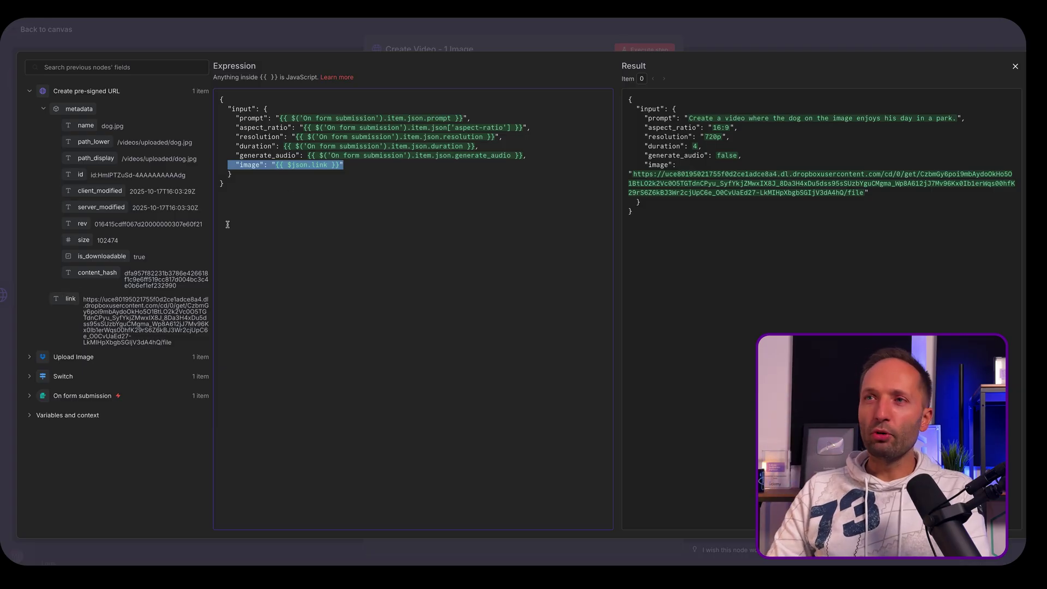
click(520, 49)
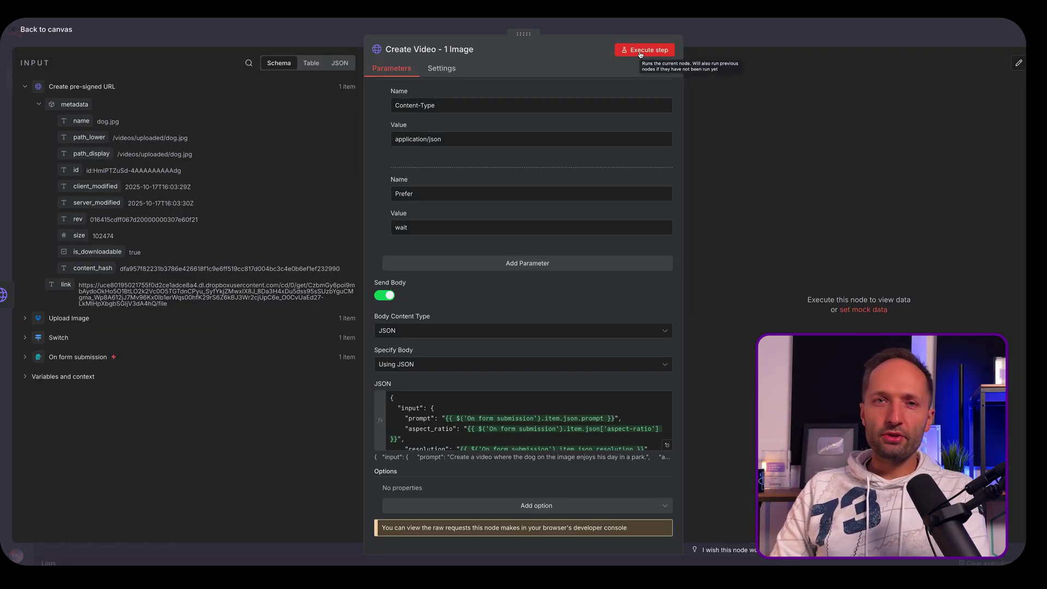
click(641, 50)
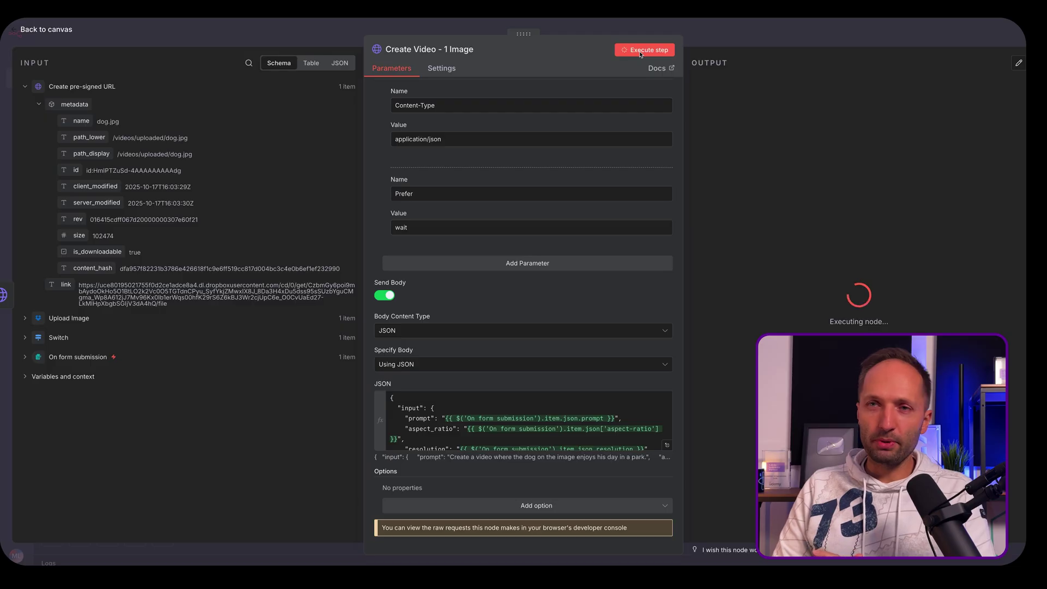
Run Get Video URL, Download Video and the Dropbox upload for the dog branch.
key(Escape)
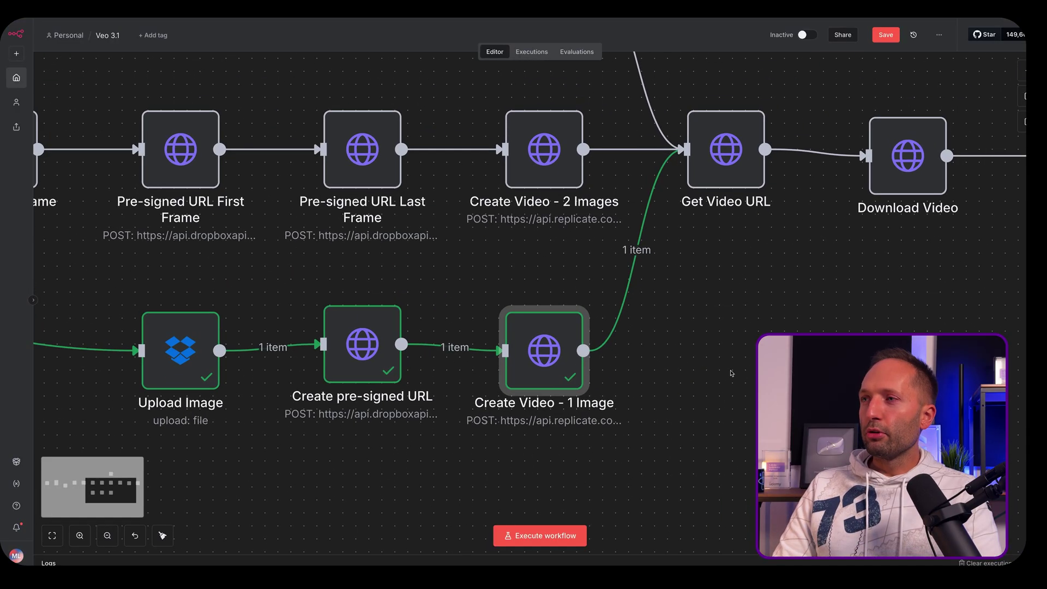
drag(843, 304, 570, 291)
click(549, 219)
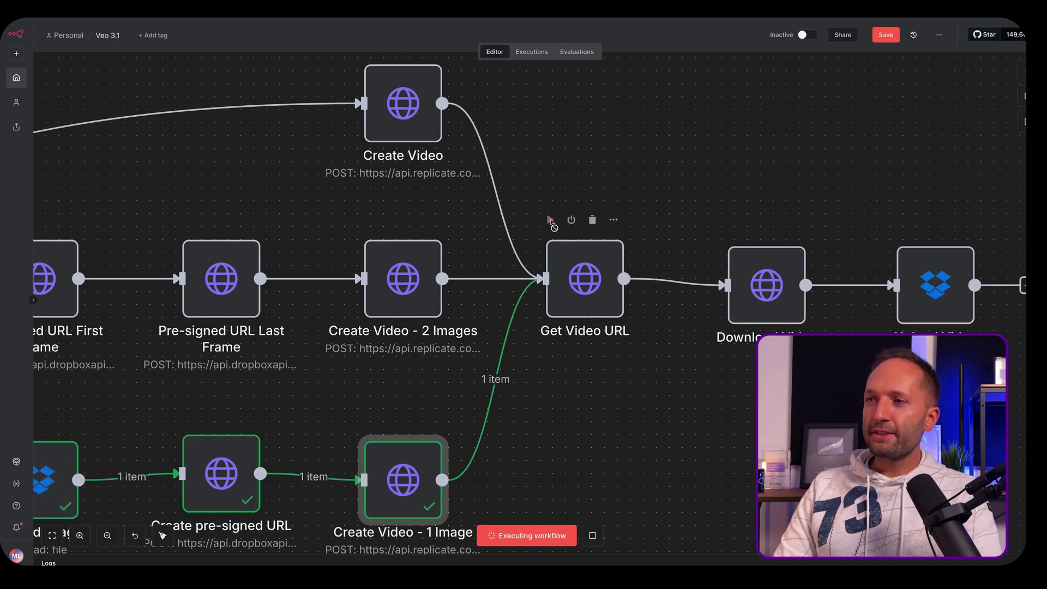
click(731, 227)
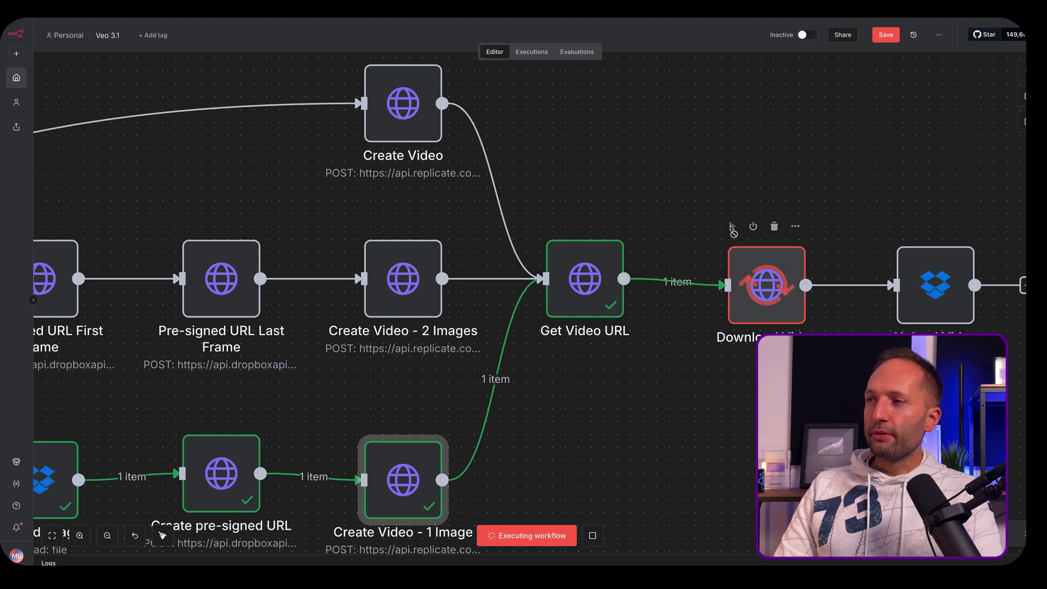
click(900, 228)
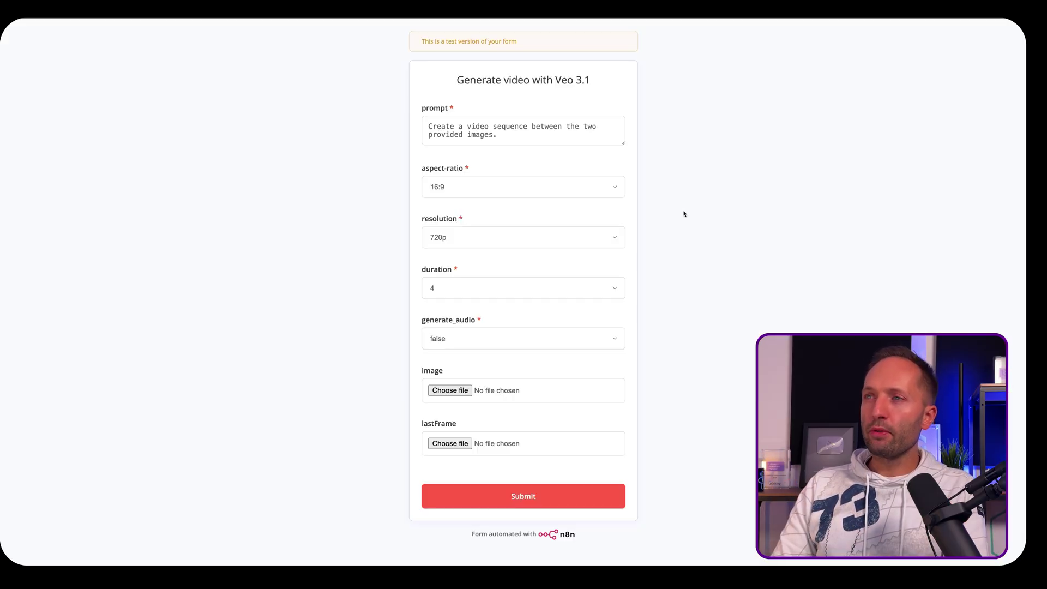
Submit the Veo 3.1 test form with start.png as image and end.png as lastFrame.
drag(609, 457, 519, 391)
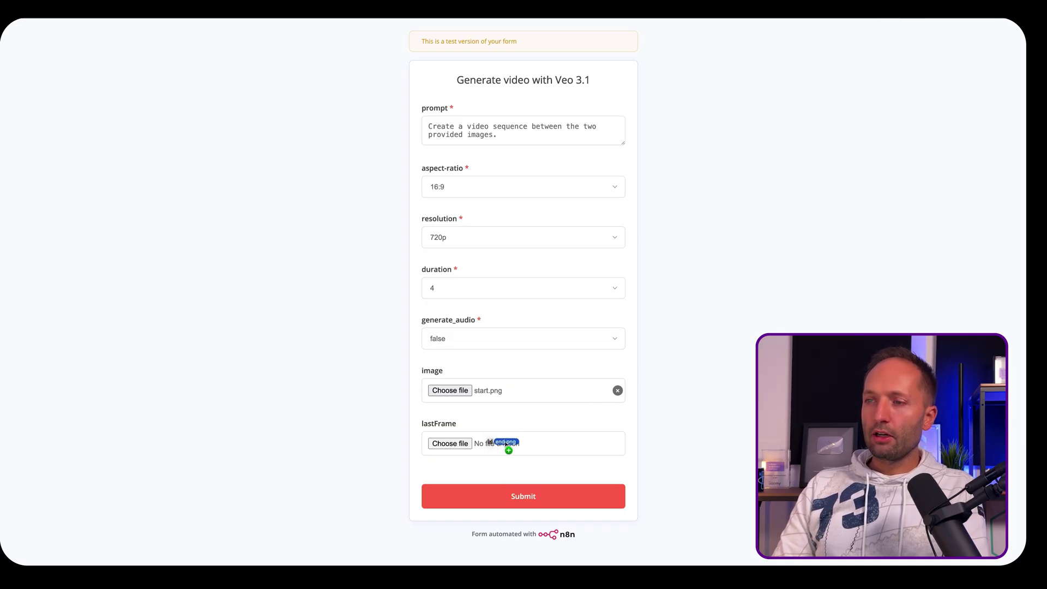
drag(589, 428, 501, 445)
click(530, 496)
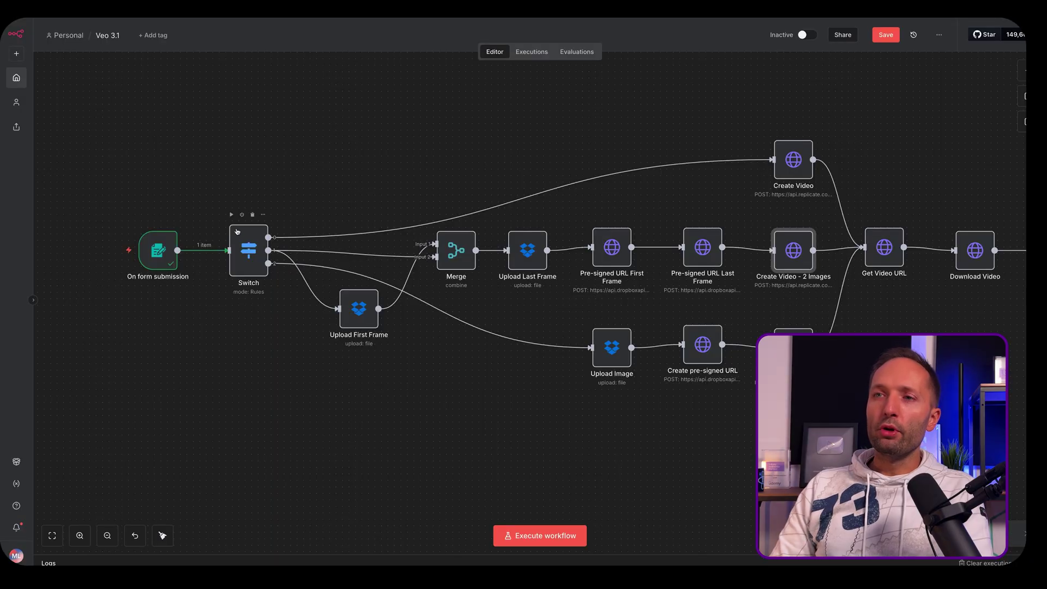
Run the two-image submission from Switch, then move Upload First Frame lower and Merge right.
click(231, 216)
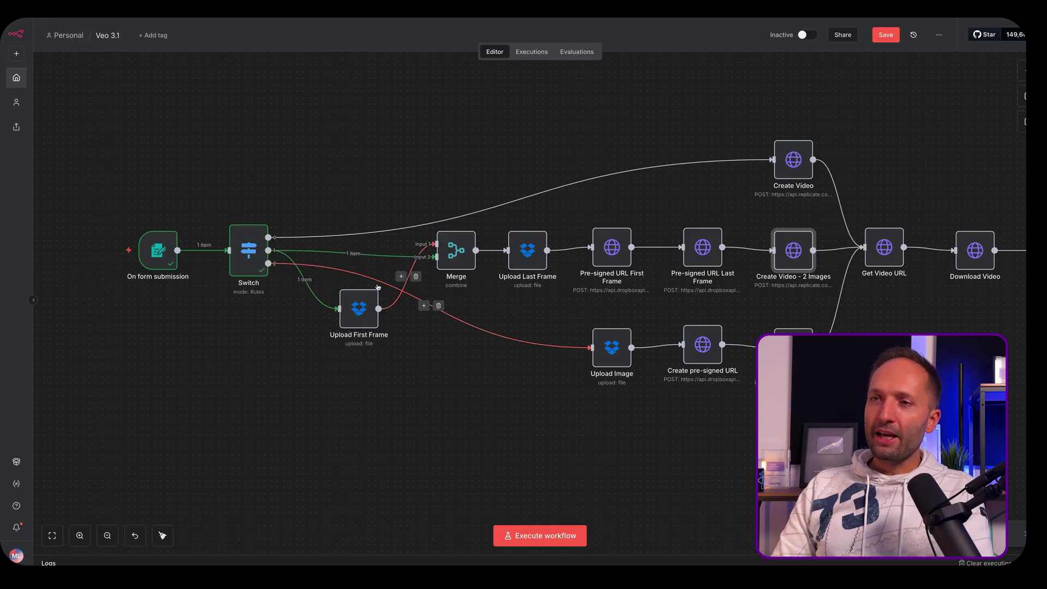
drag(359, 310, 346, 331)
mouse_move(346, 334)
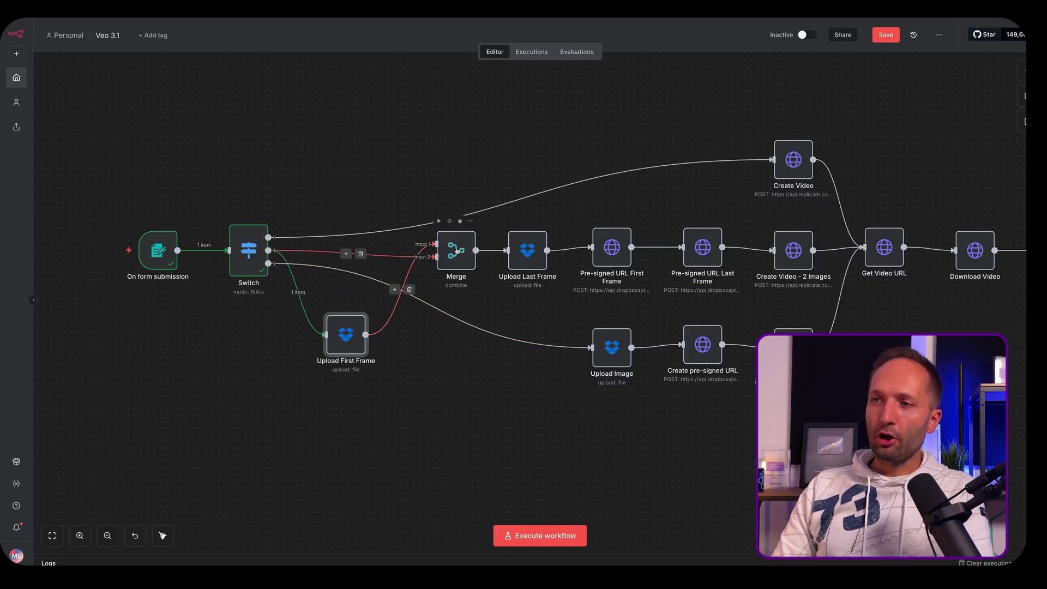
drag(456, 250, 469, 248)
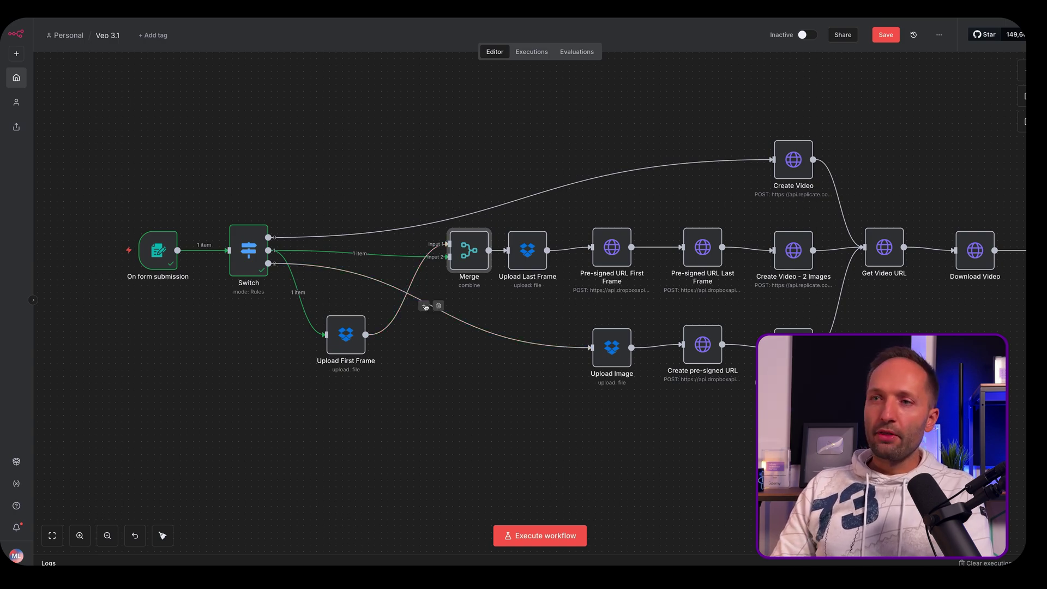
Inspect Upload First Frame's lastFrame binary field, then return to the canvas.
double_click(343, 334)
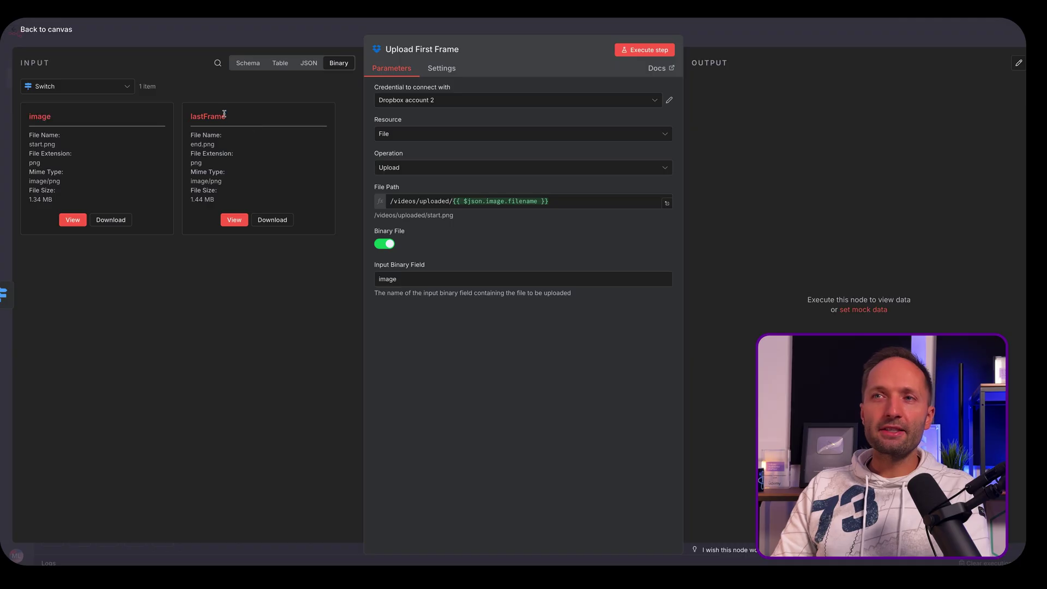
drag(227, 117, 189, 117)
click(312, 50)
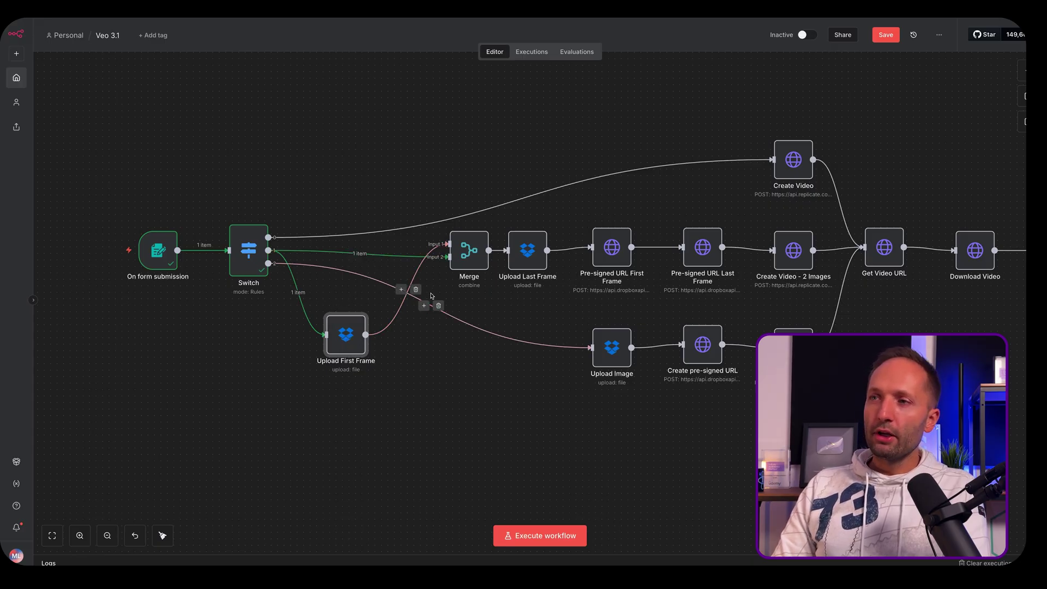
mouse_move(346, 334)
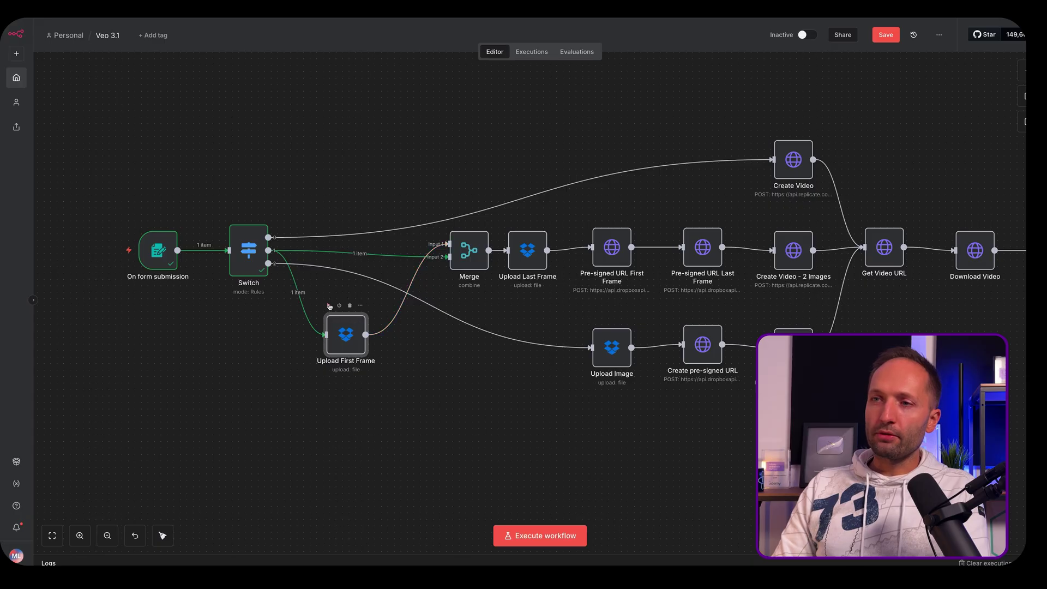
Execute the workflow and run Merge, checking its combined start.png and end.png output.
key(ctrl+Return)
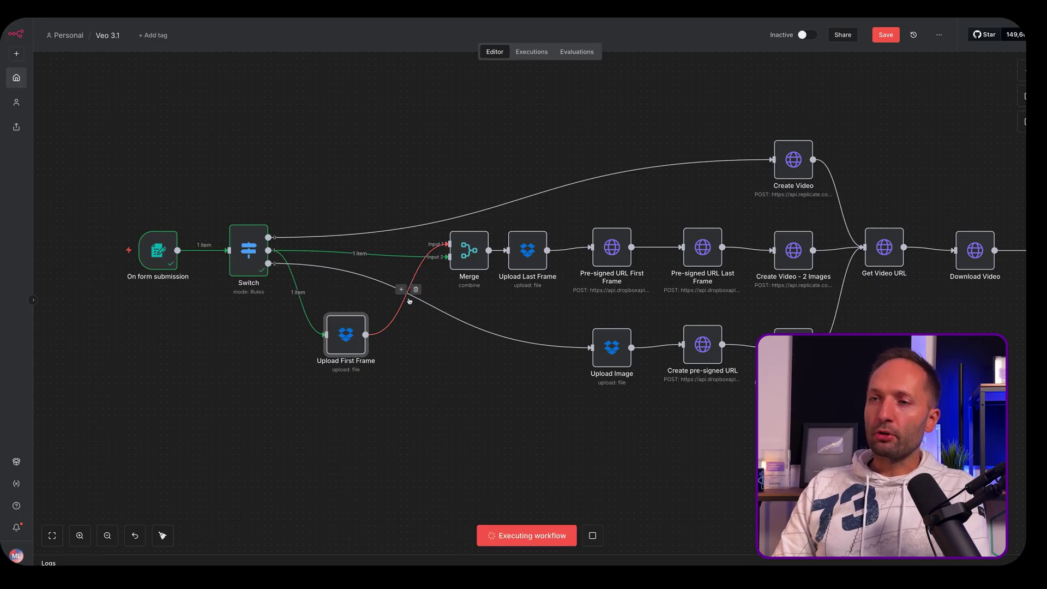
click(450, 222)
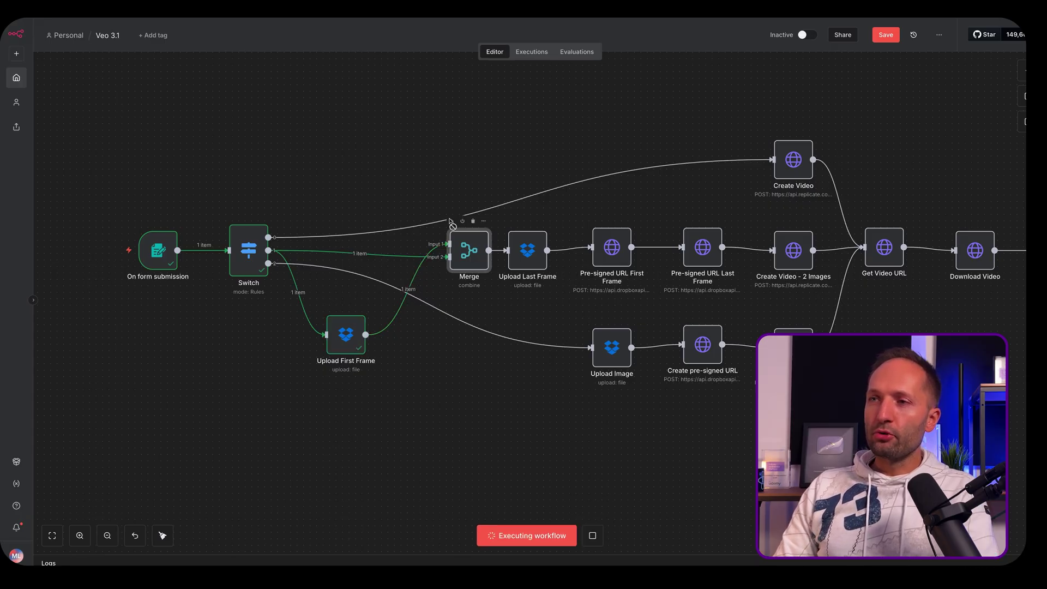
double_click(475, 260)
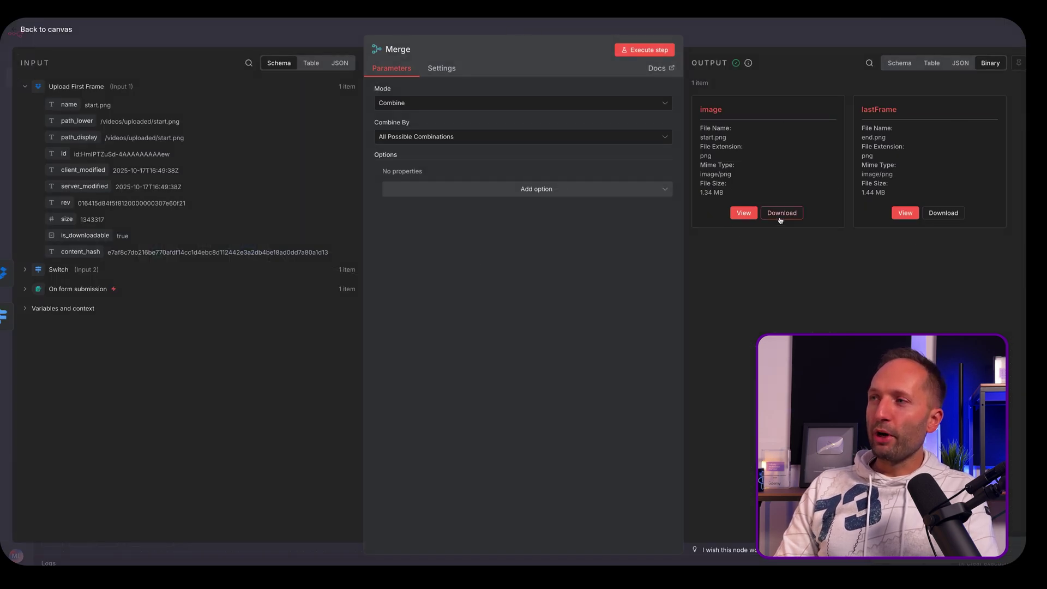
key(Escape)
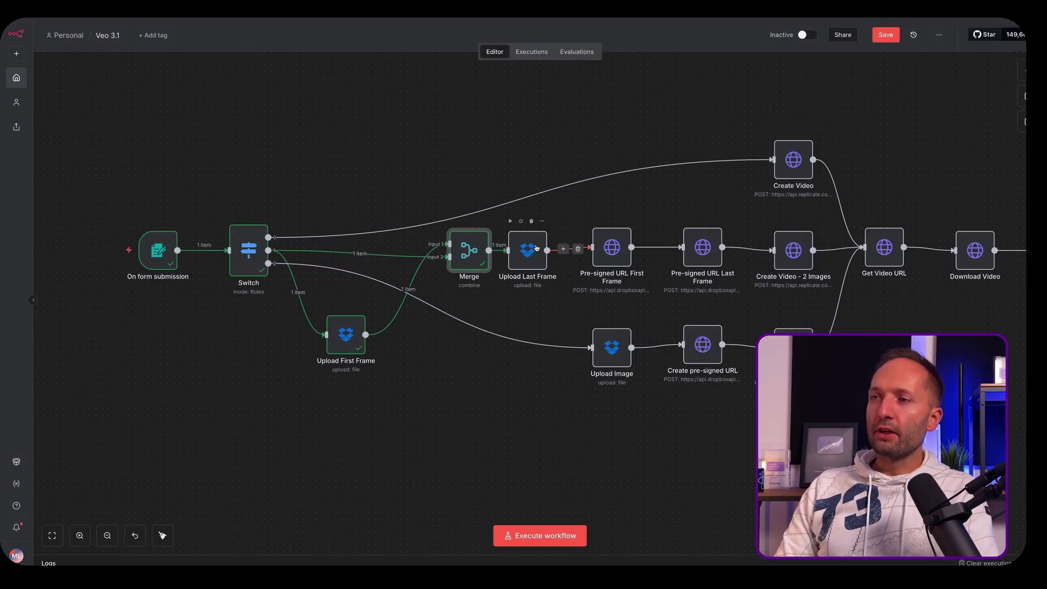
Run the Upload Last Frame step to upload end.png to Dropbox.
double_click(536, 247)
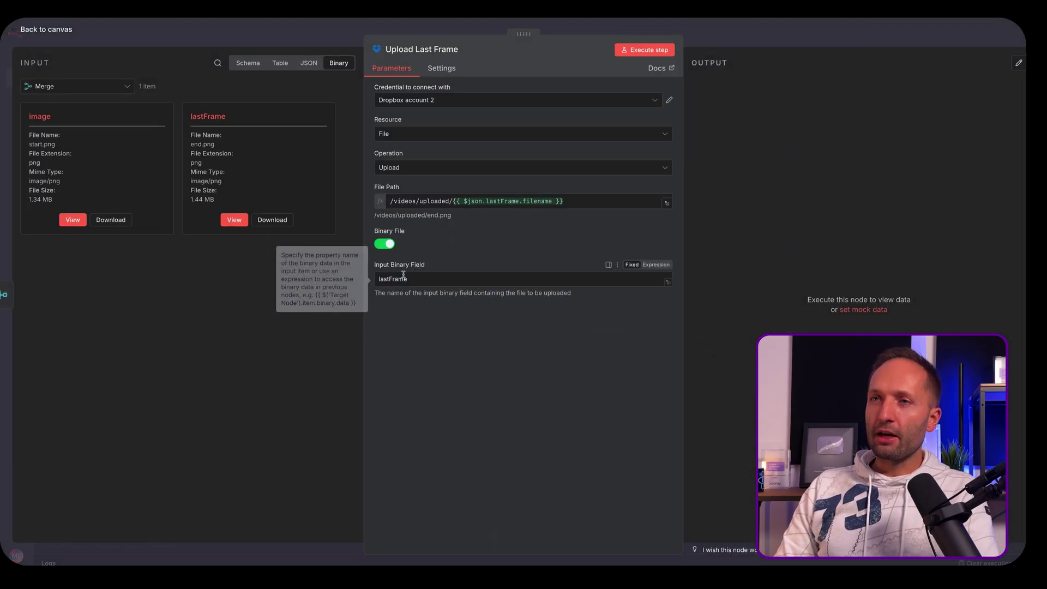
click(646, 49)
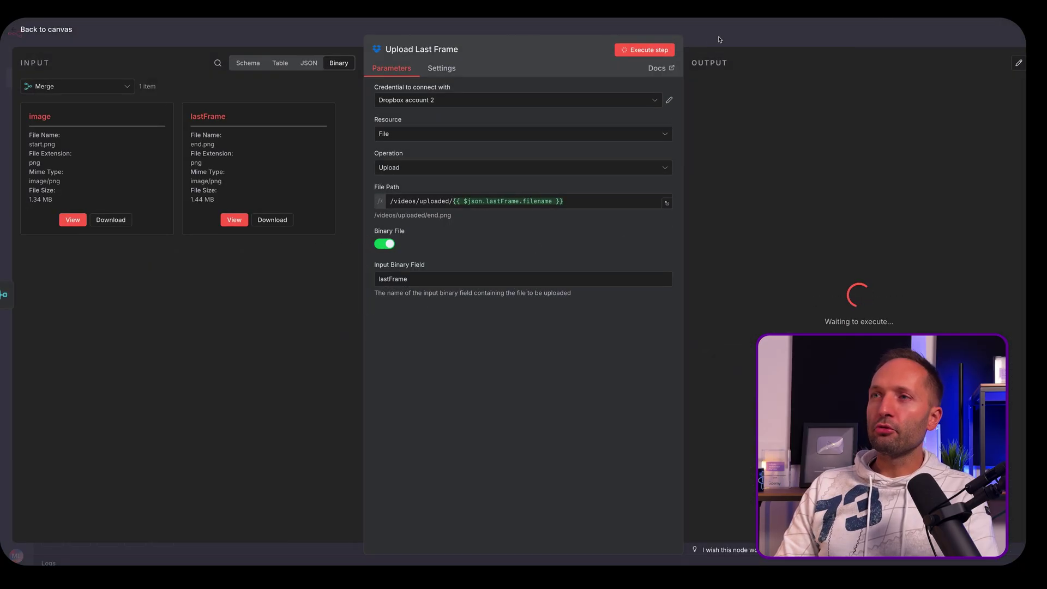
key(Escape)
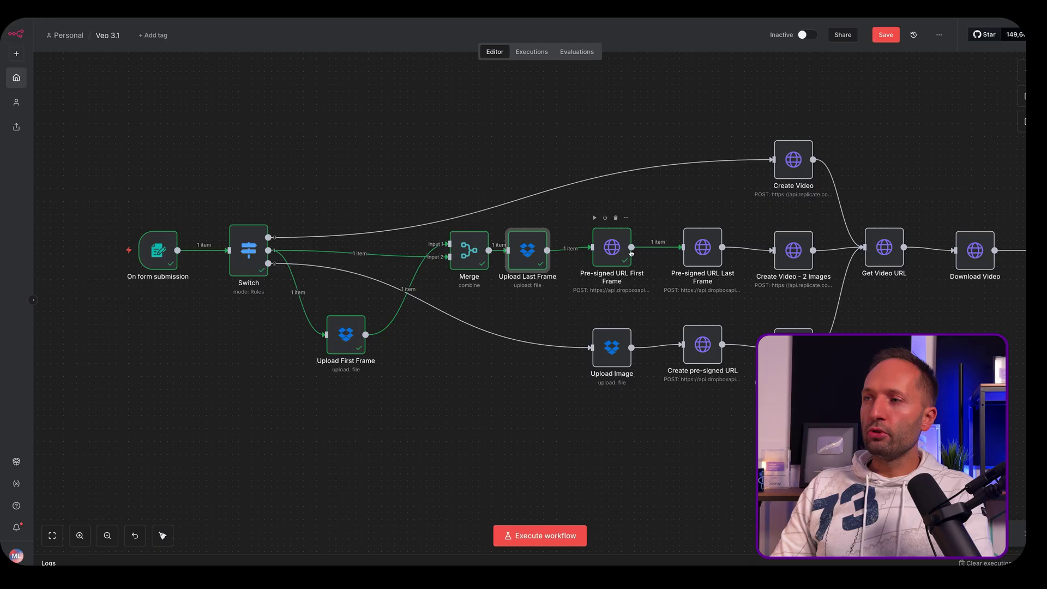
Run Pre-signed URL Last Frame and pan to Create Video - 2 Images.
click(687, 219)
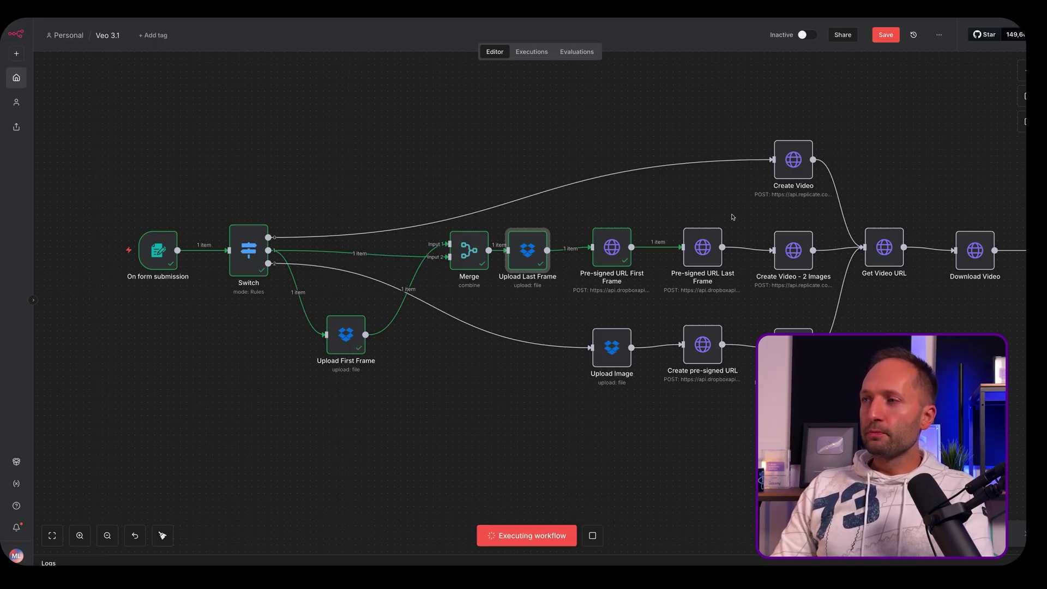
drag(731, 217, 459, 185)
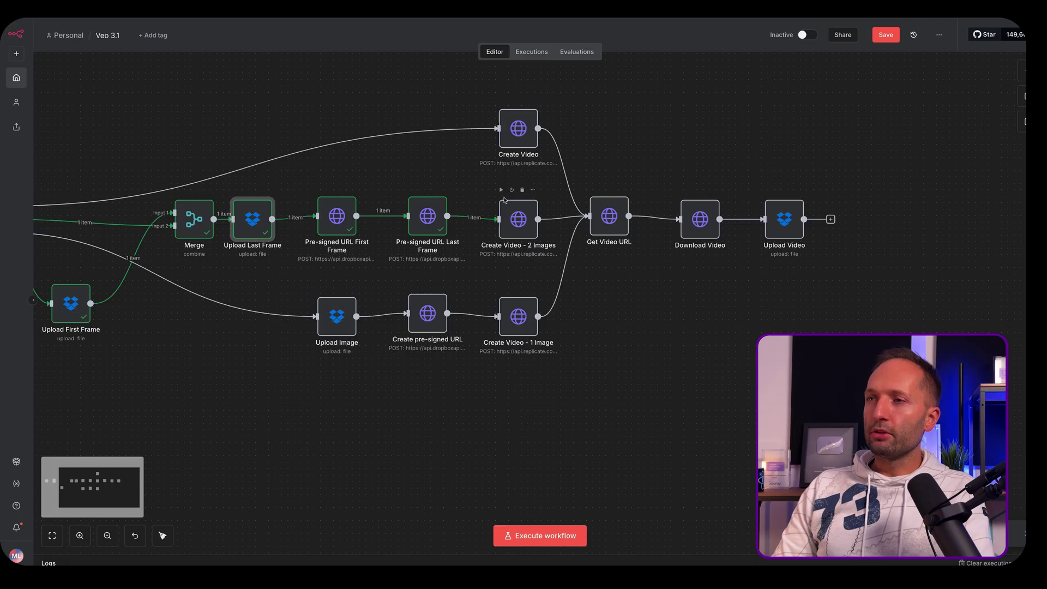